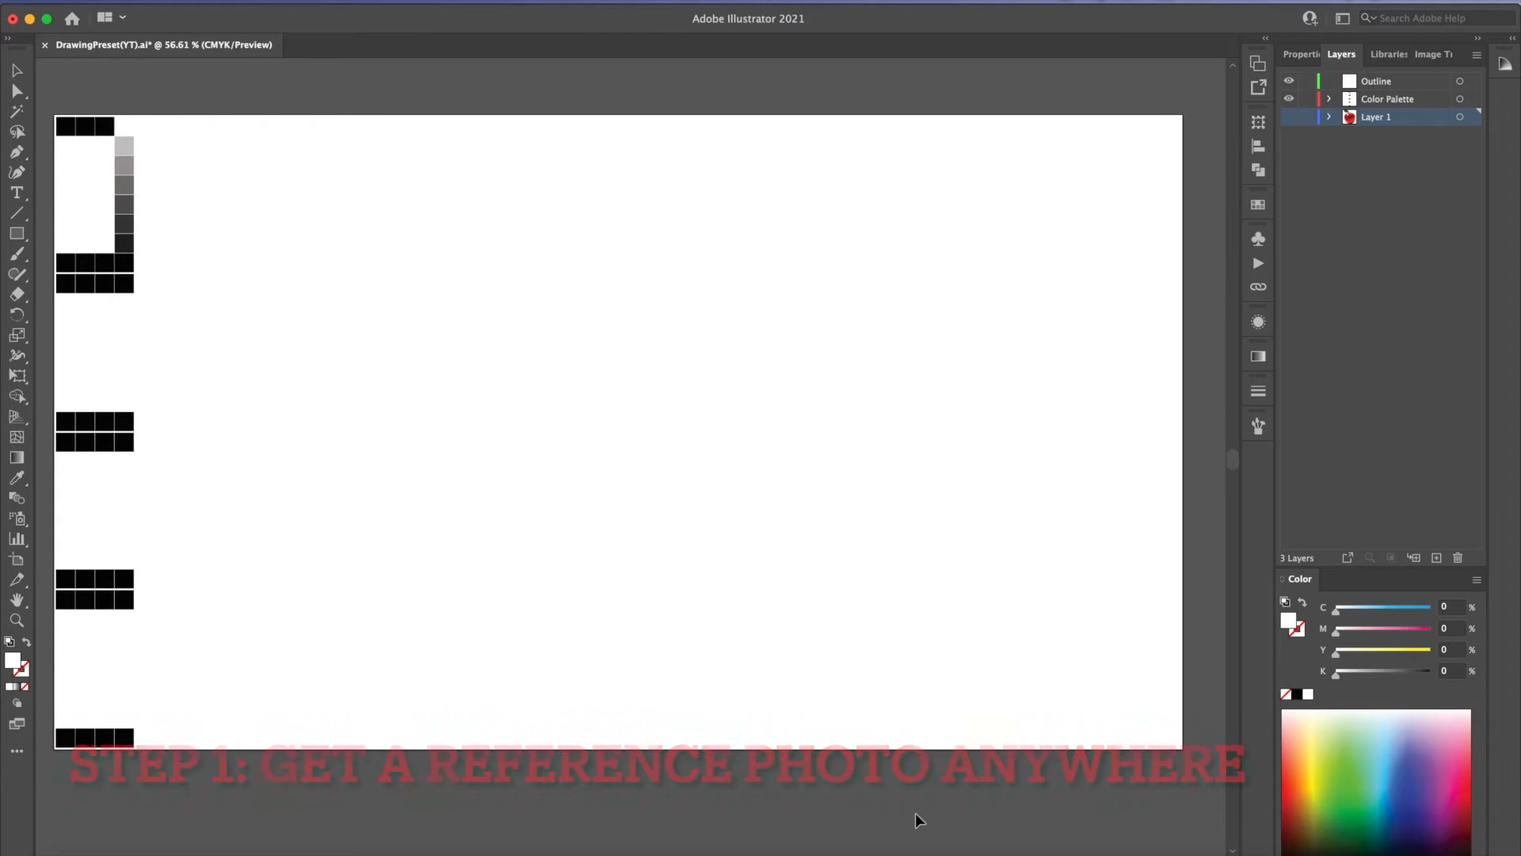
Step: Bring the apple reference photo onto the artboard on Layer 1
key("super+v")
left_click_drag(687, 500, 706, 500)
left_click(914, 477)
scroll(748, 487, "left", 3)
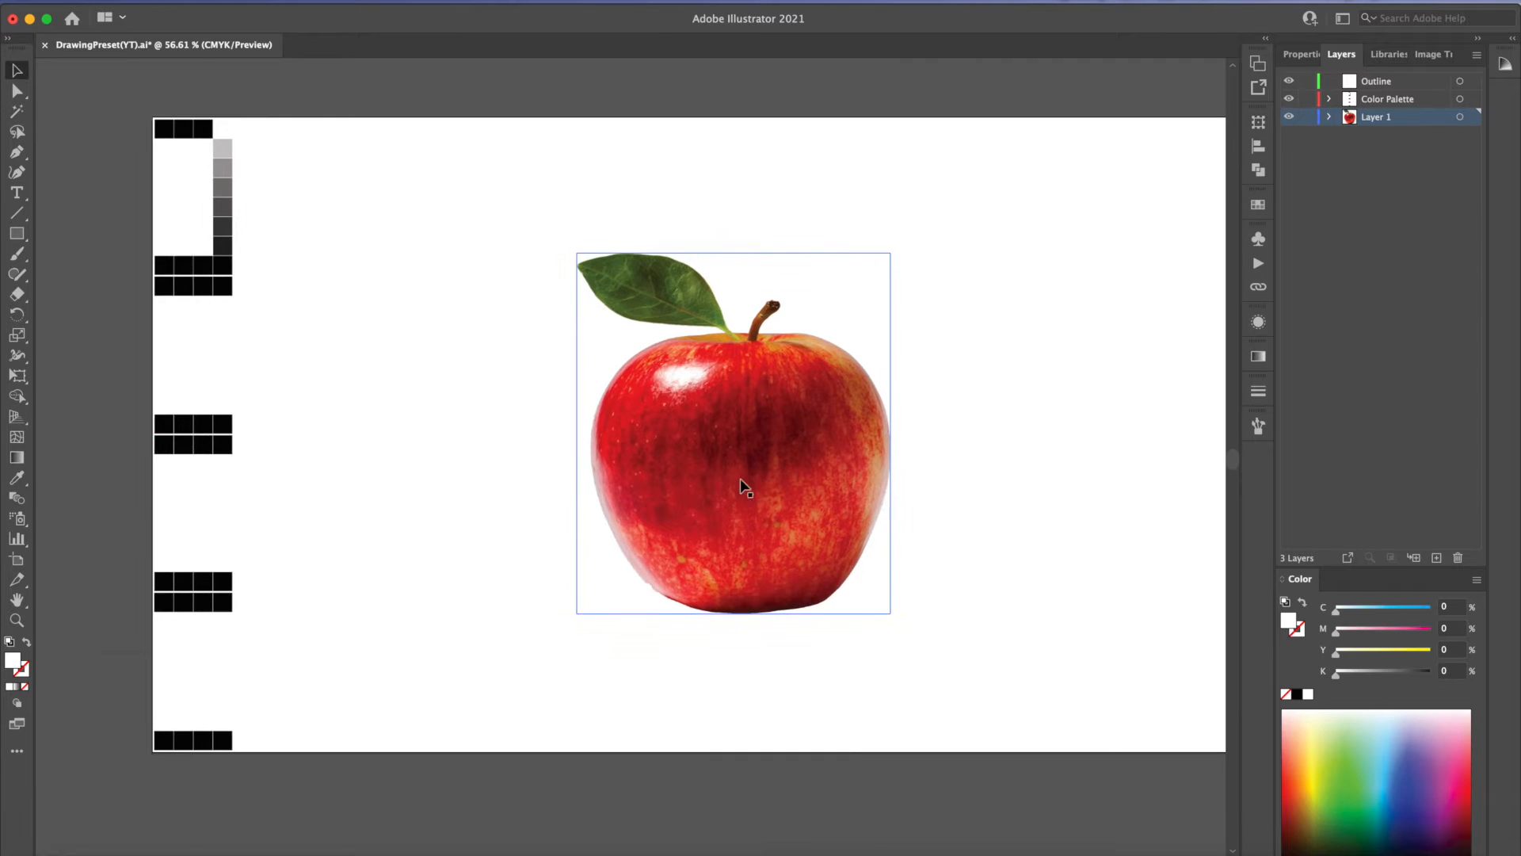
scroll(702, 373, "up", 3)
left_click_drag(778, 397, 760, 401)
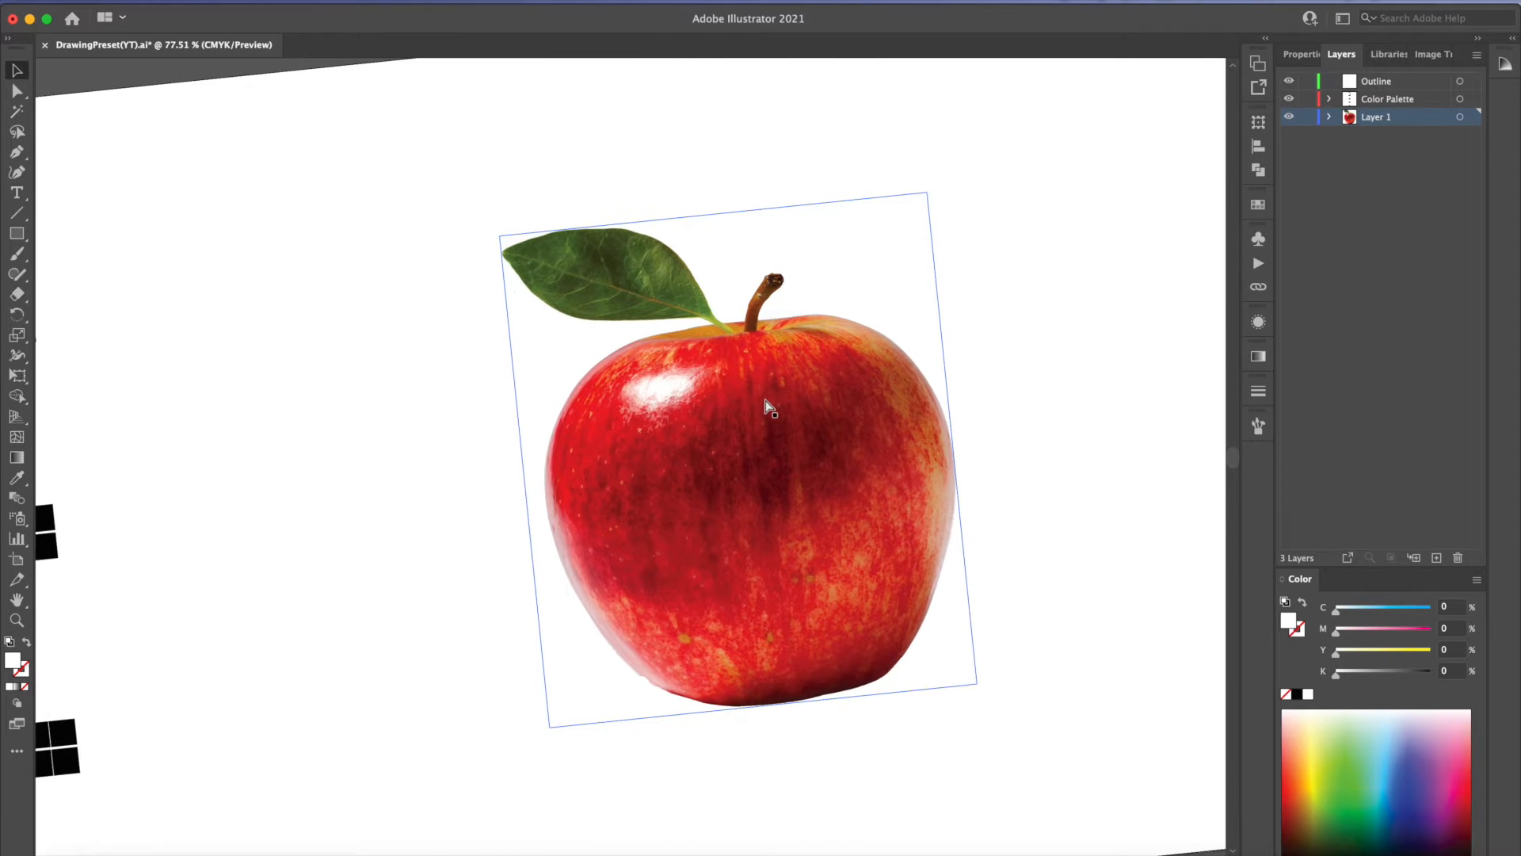
key("shift+super+1")
left_click_drag(1017, 485, 1036, 453)
scroll(892, 410, "up", 3)
left_click_drag(808, 400, 921, 432)
scroll(849, 414, "down", 3)
scroll(694, 409, "down", 3)
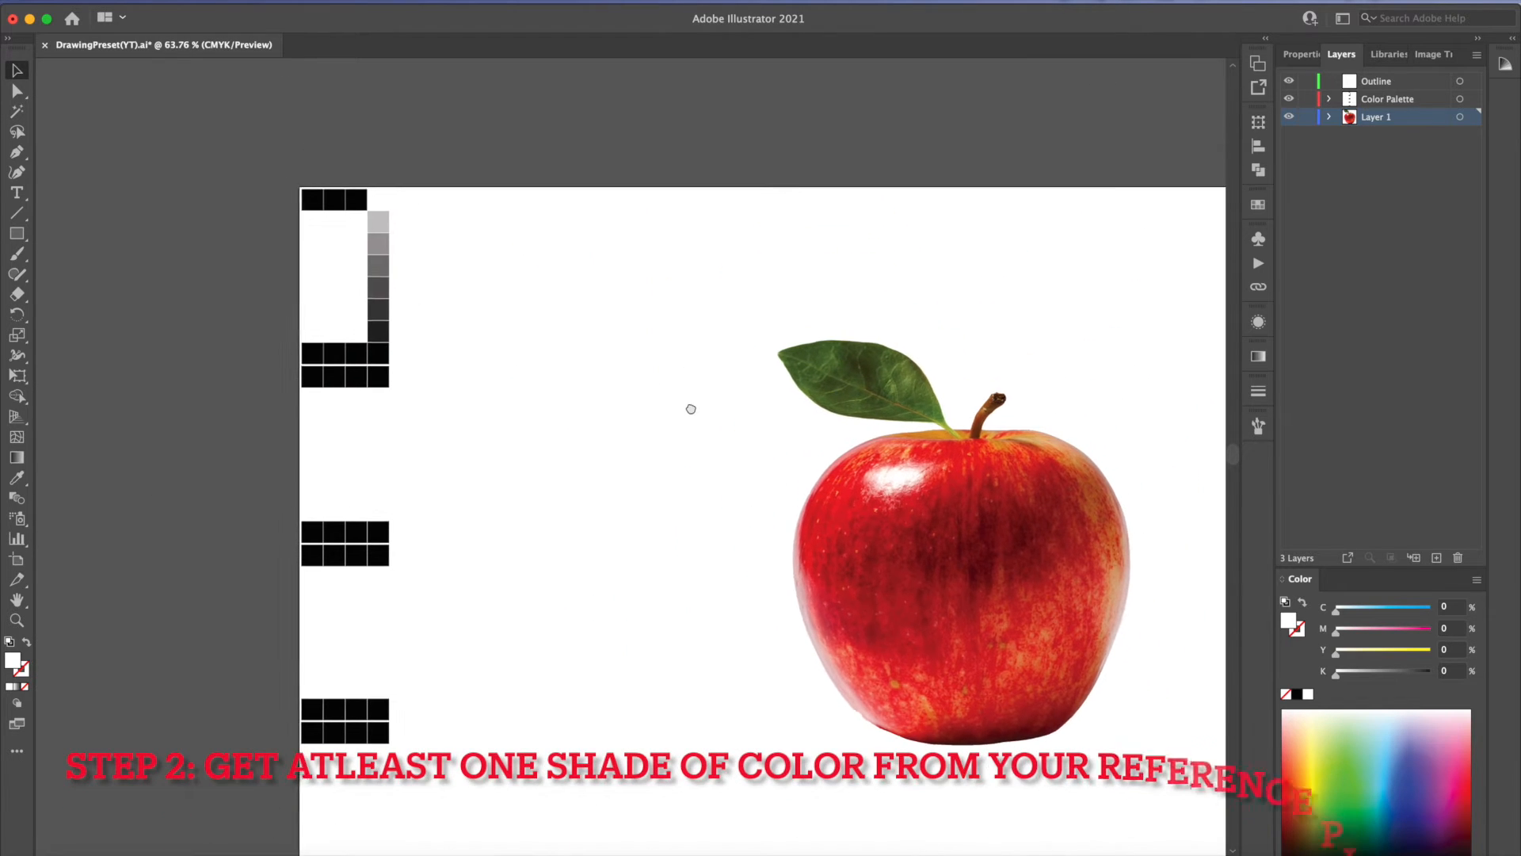
left_click(367, 200)
left_click(507, 344)
left_click_drag(503, 380, 456, 303)
scroll(599, 346, "down", 2)
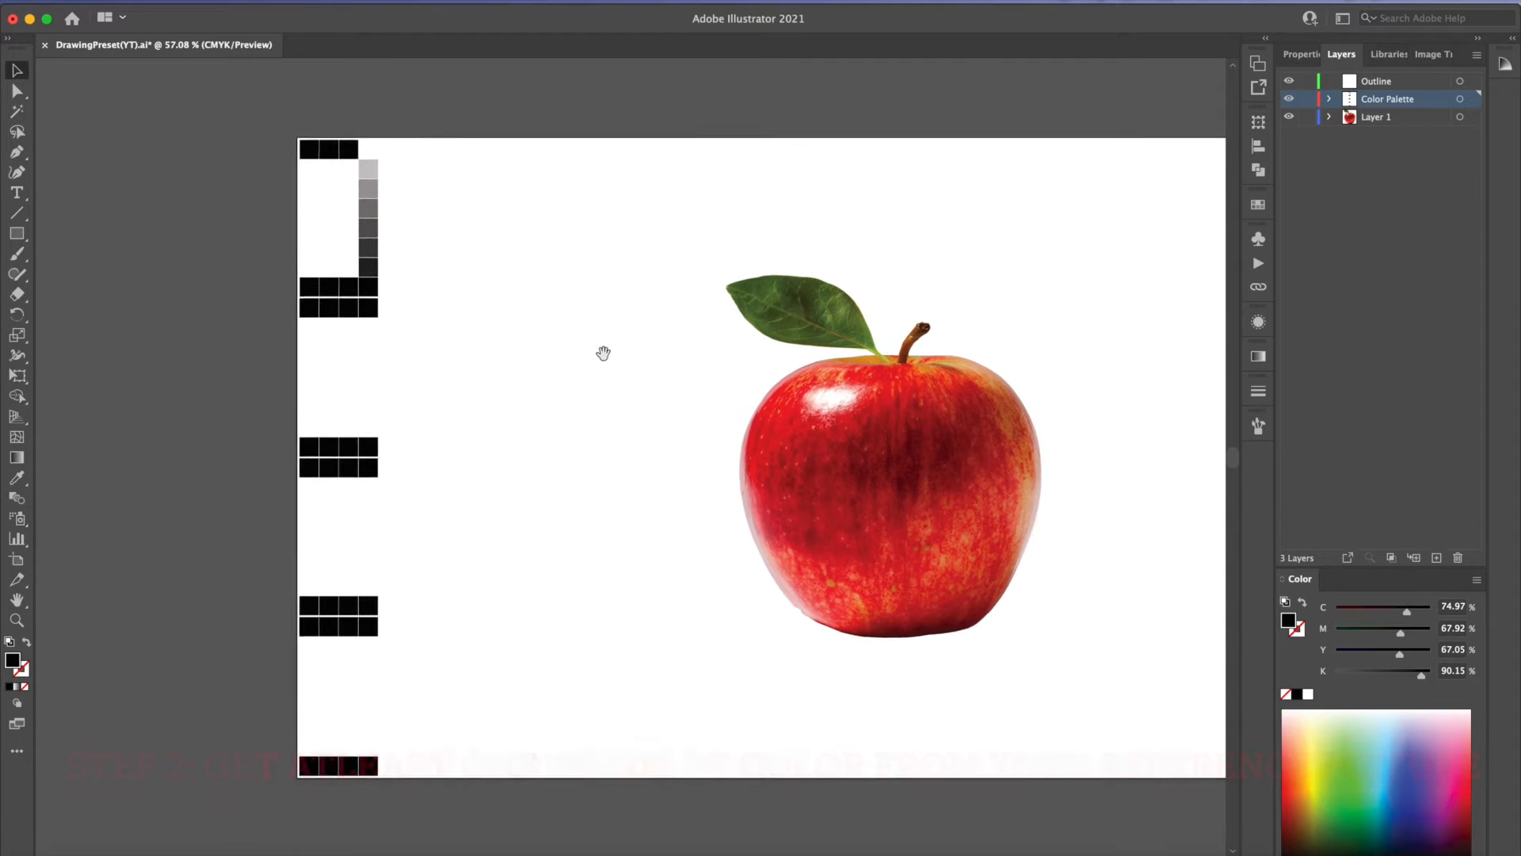
scroll(374, 309, "up", 2)
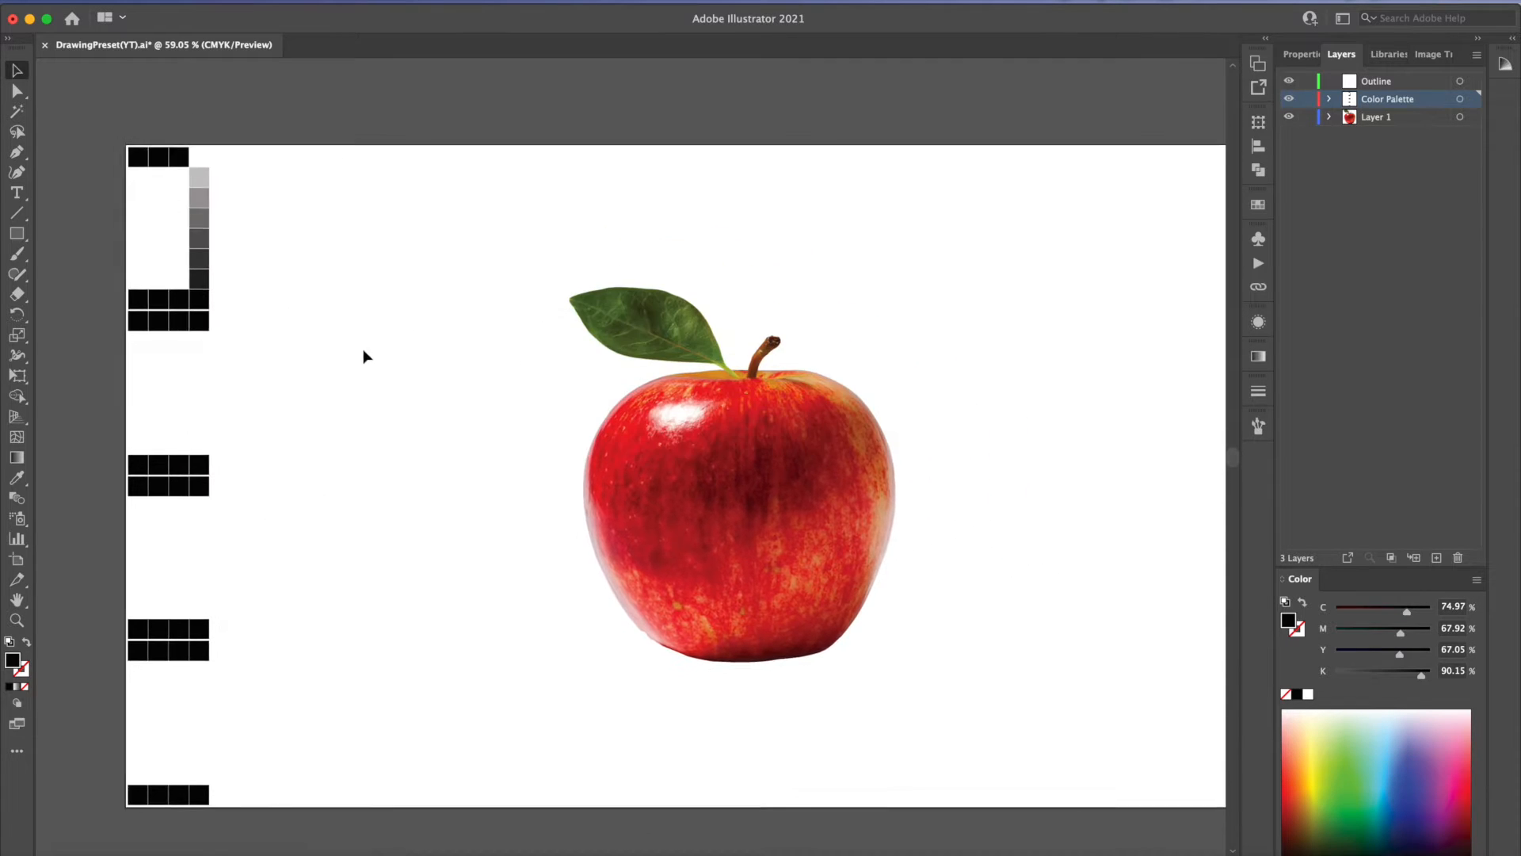
left_click_drag(385, 368, 368, 370)
left_click_drag(280, 334, 312, 340)
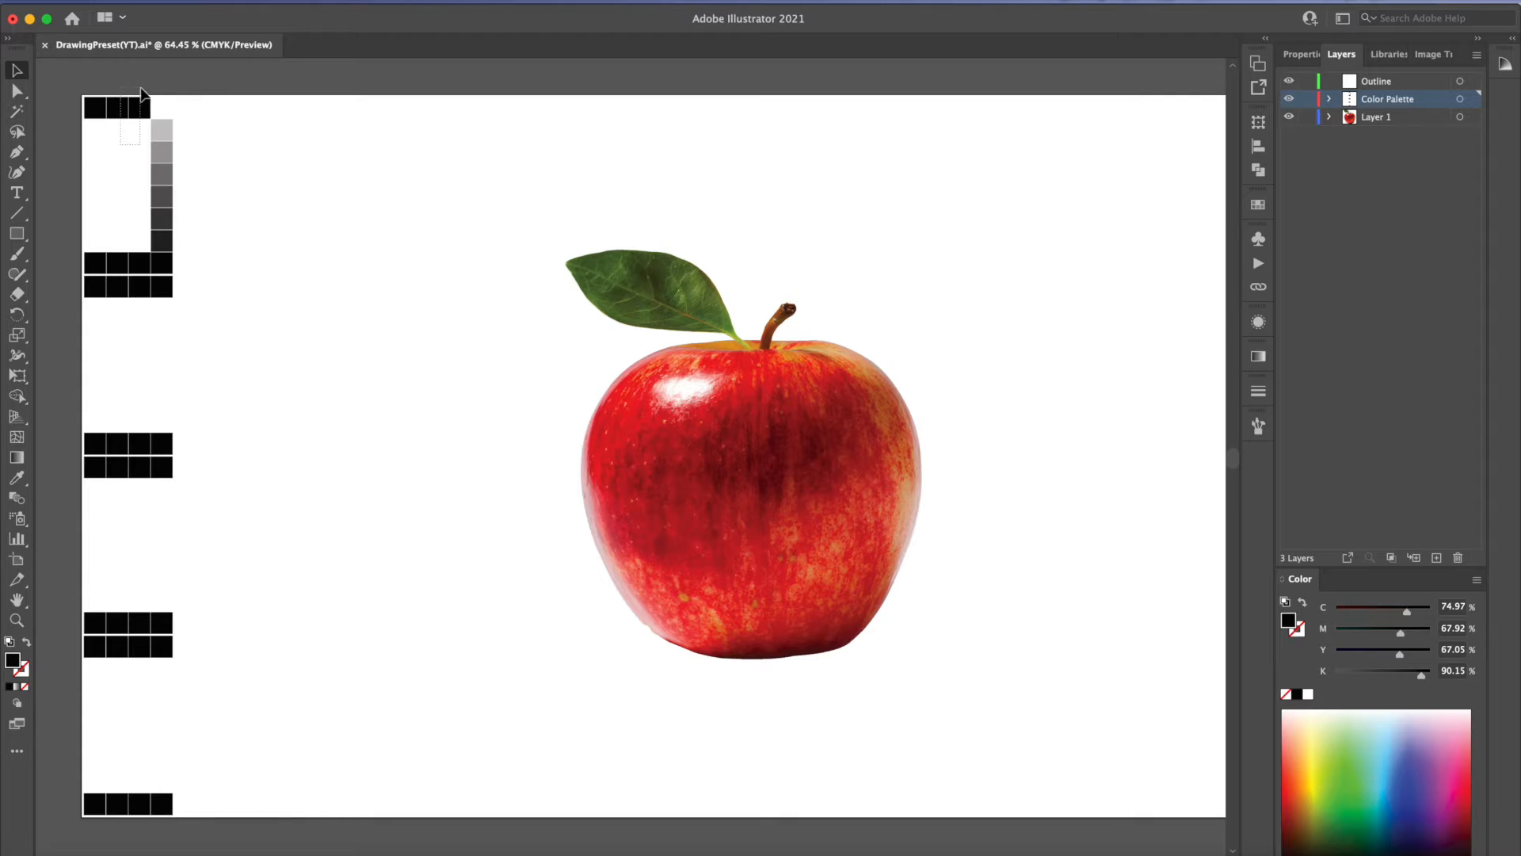
left_click_drag(125, 155, 144, 168)
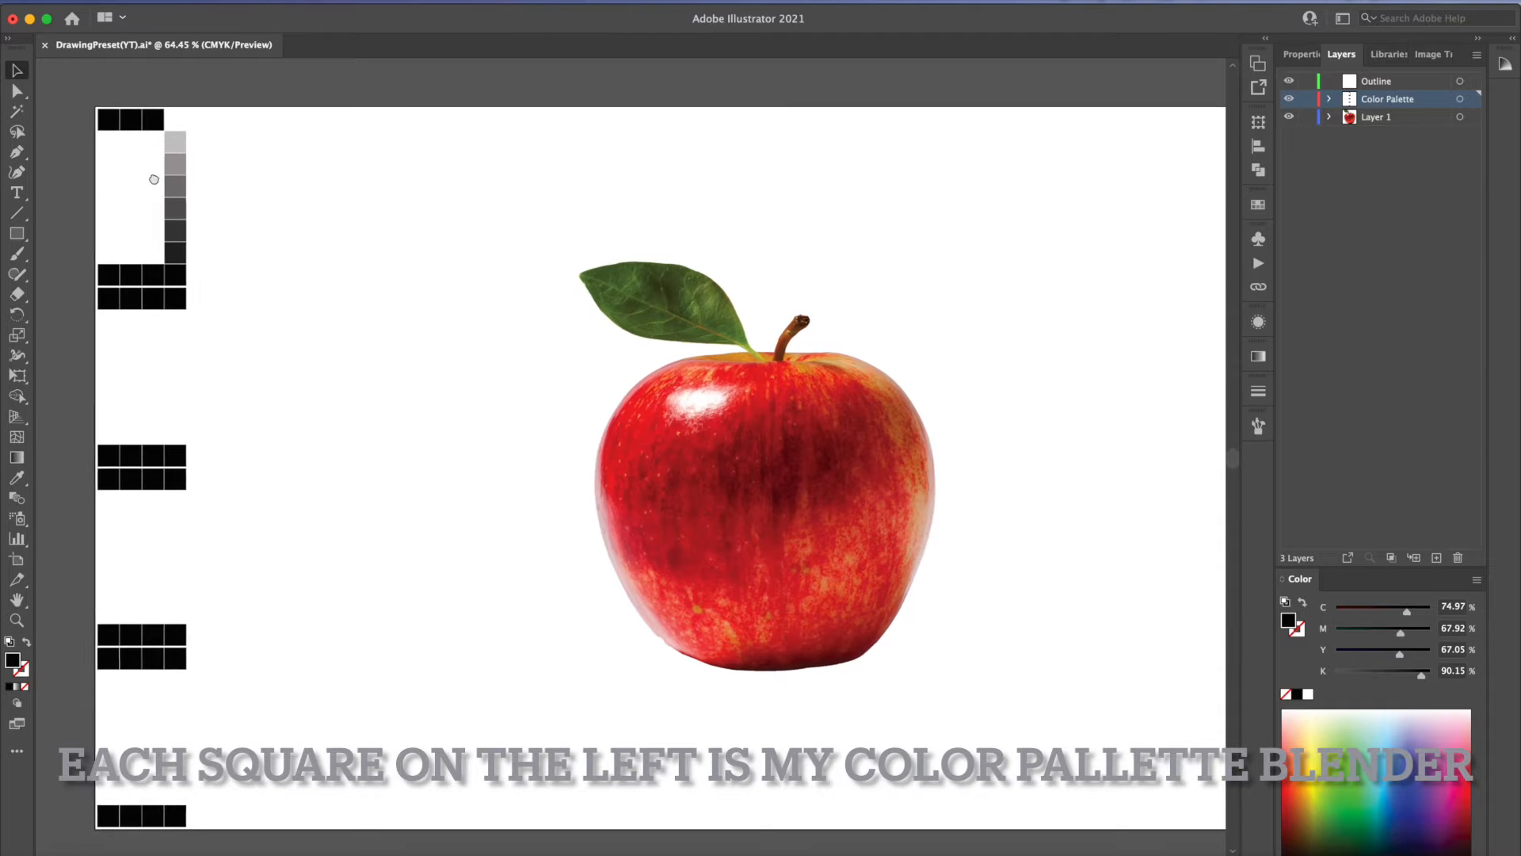
Step: Recolor the third black square in the palette's first row with the apple's white highlight using the Eyedropper
left_click(157, 122)
left_click_drag(535, 465, 529, 425)
key("i")
left_click(700, 364)
Step: Draw a small square between the palette and the apple and fill it with black
key("m")
left_click_drag(306, 485, 357, 554)
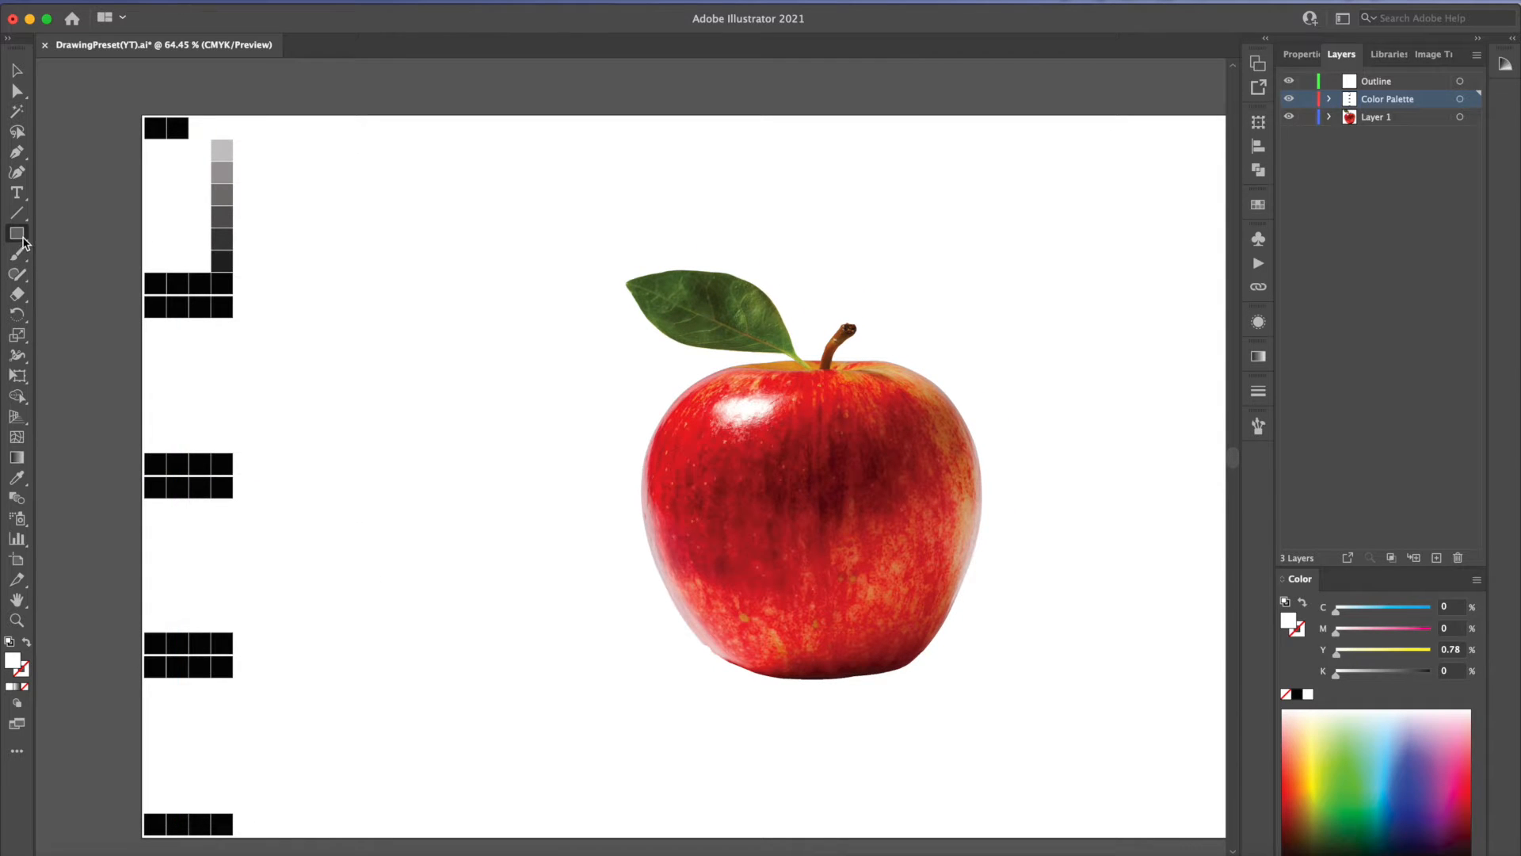
left_click_drag(331, 554, 355, 579)
key("v")
left_click(1297, 695)
left_click(414, 587)
left_click(350, 570)
Step: Enlarge the black square between the palette and the apple
scroll(387, 578, "down", 1)
scroll(354, 586, "up", 2)
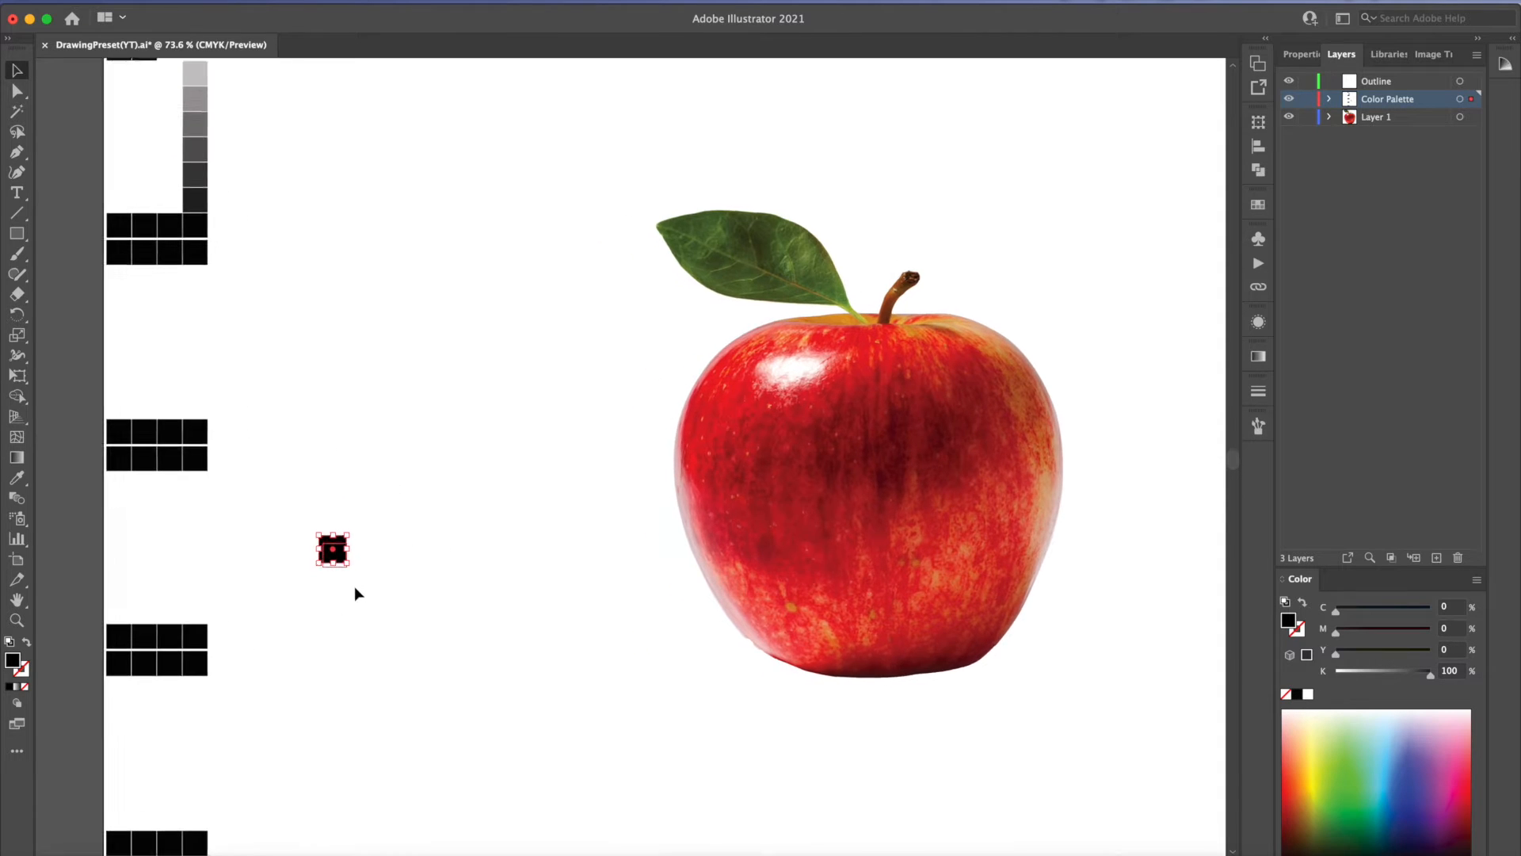
scroll(355, 593, "down", 2)
mouse_move(387, 533)
left_mouse_down()
mouse_move(373, 521)
mouse_move(393, 530)
left_mouse_up()
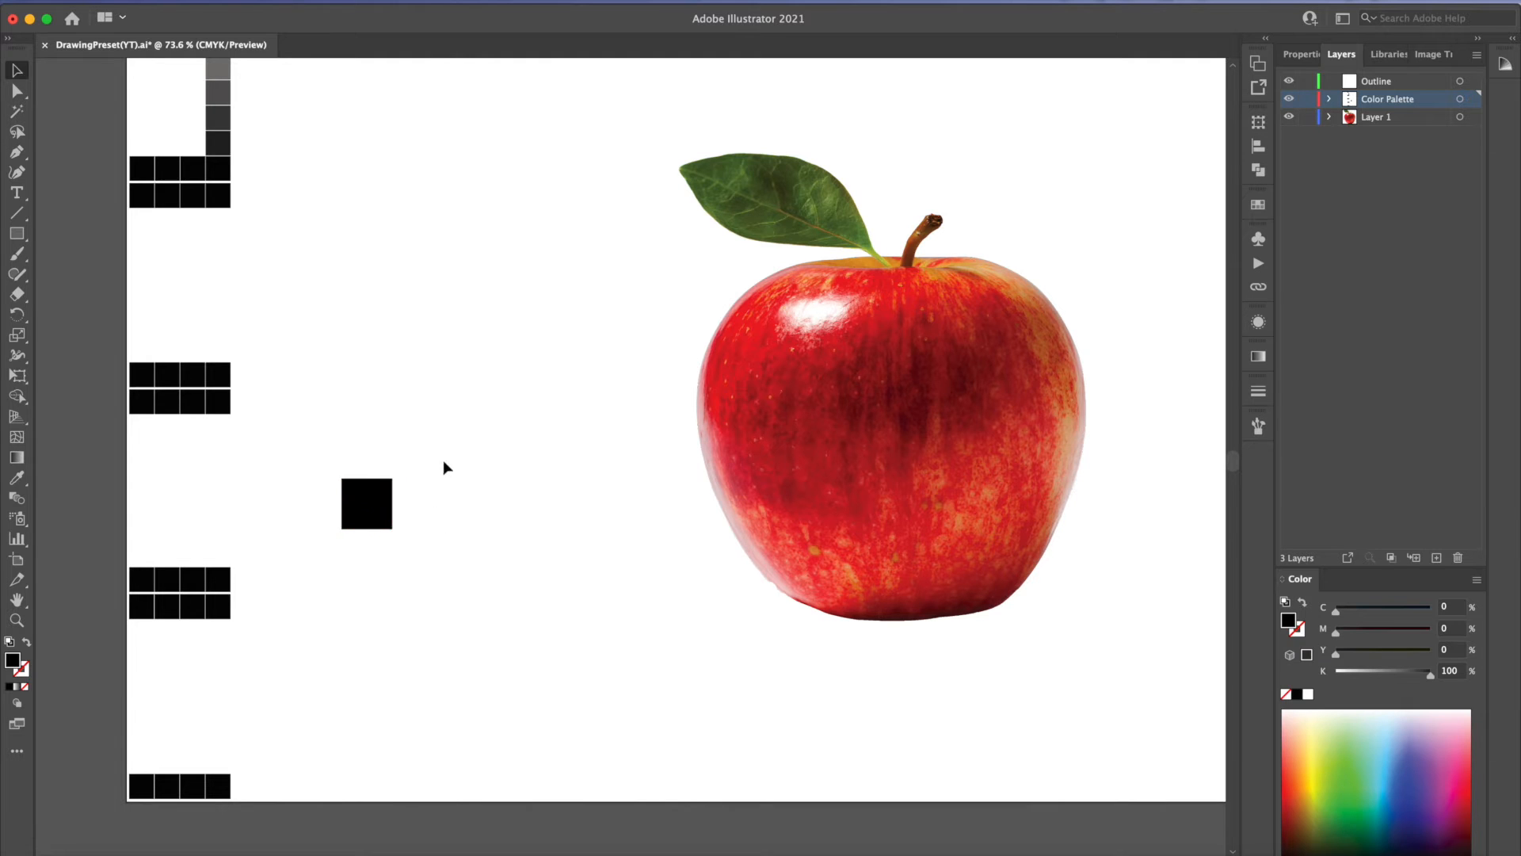
Step: Paste a copy of the black square and align it directly below the original, leaving a gap between them
left_click(515, 587)
scroll(491, 606, "down", 2)
key("super+v")
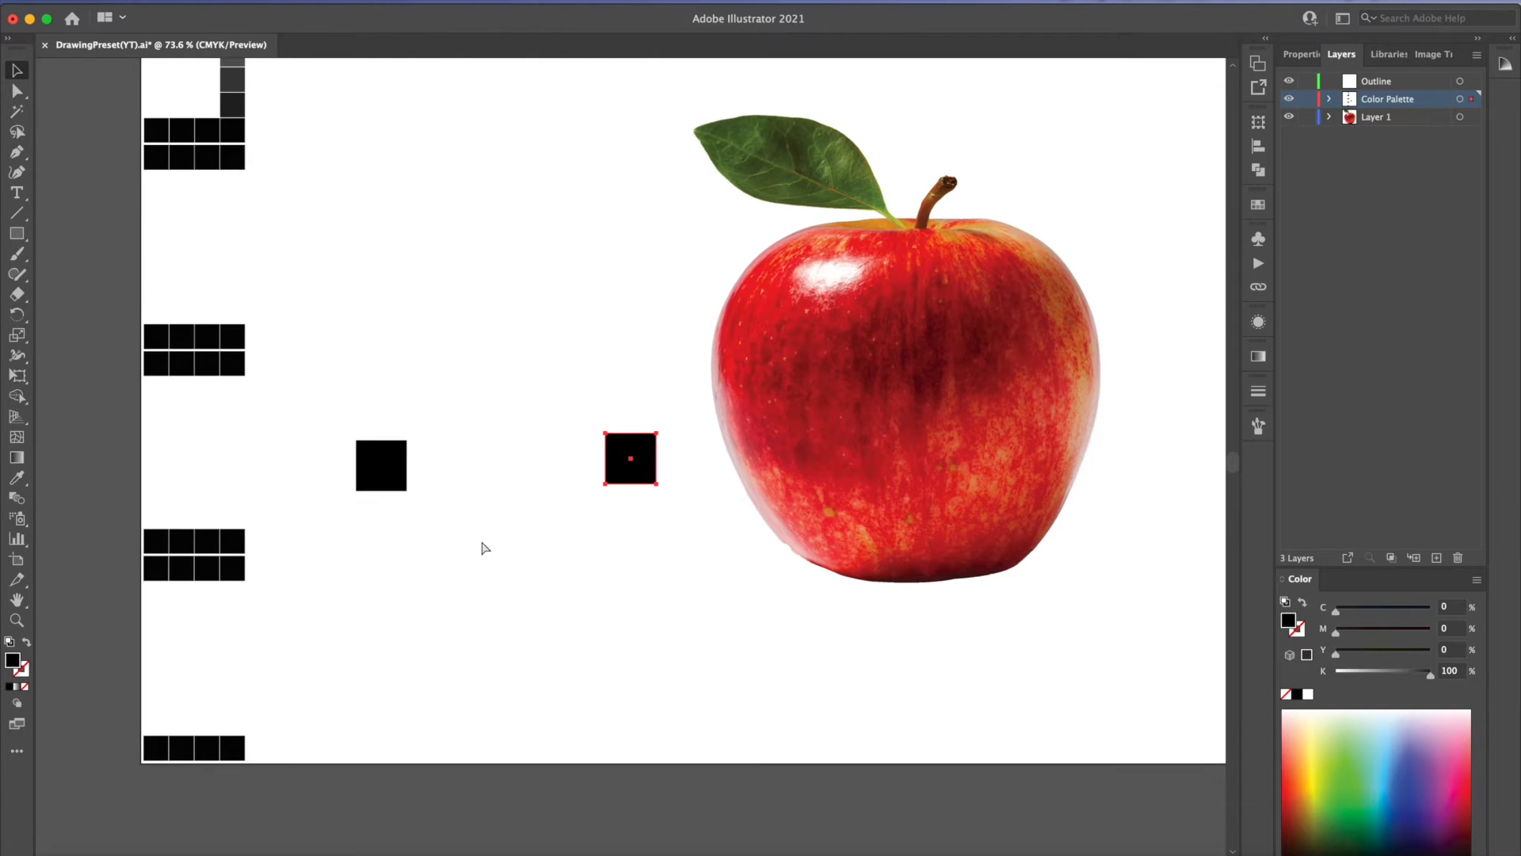
left_click_drag(626, 466, 386, 686)
left_click(425, 631)
scroll(475, 645, "up", 2)
left_click_drag(400, 550, 408, 505)
scroll(444, 570, "down", 2)
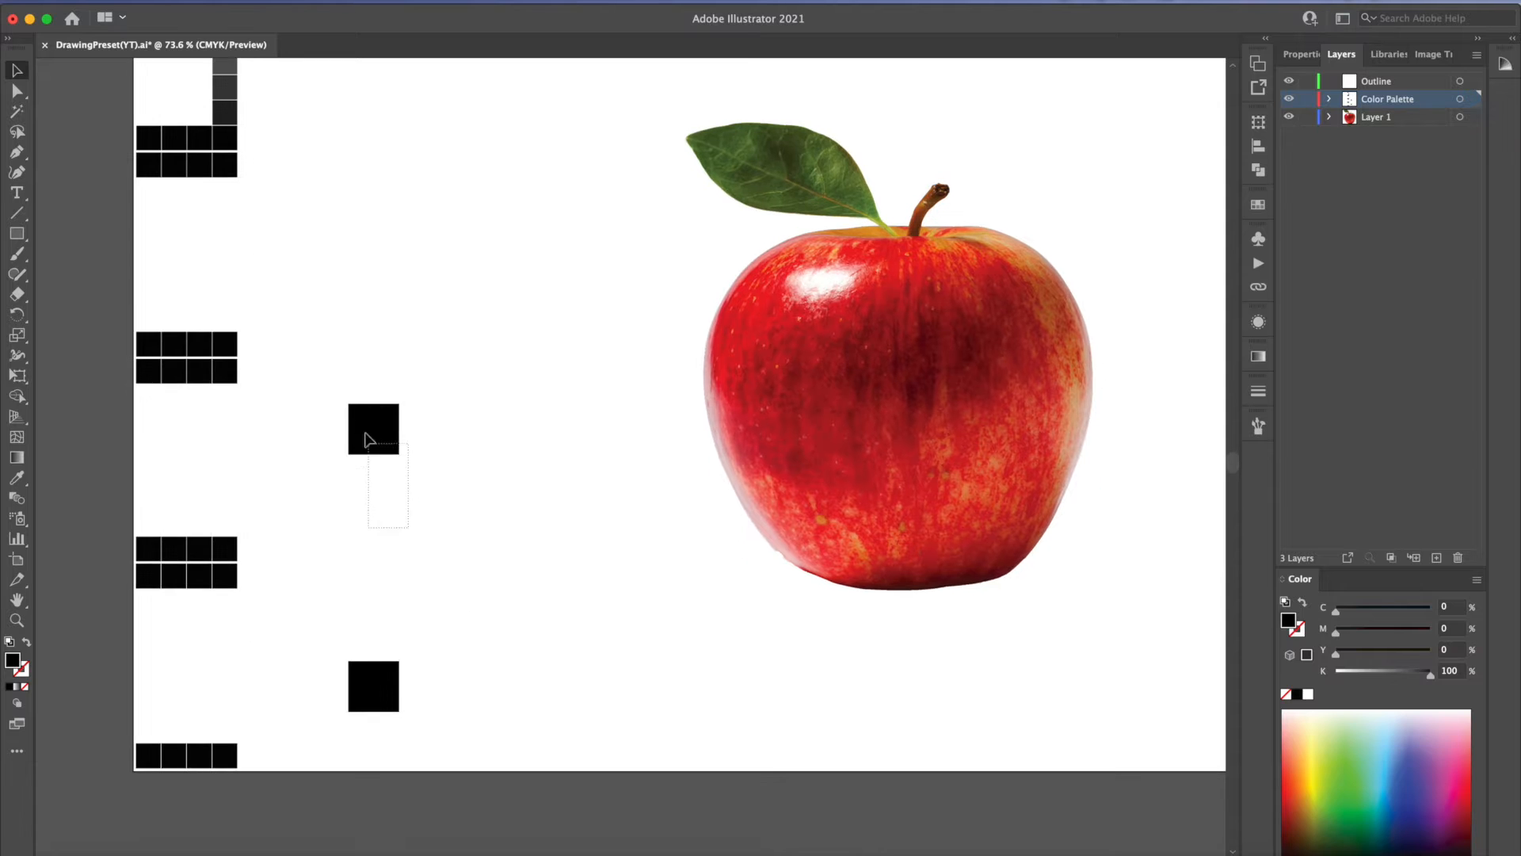
Step: Color the upper square with a light red sampled from the apple using the Eyedropper
left_click(380, 455)
scroll(561, 598, "up", 1)
scroll(560, 597, "left", 1)
scroll(582, 582, "down", 1)
scroll(582, 582, "right", 1)
key("i")
scroll(753, 452, "up", 1)
left_click(752, 443)
Step: Color the lower square with a dark red sampled from the apple's shaded area using the Eyedropper
scroll(527, 533, "left", 2)
scroll(527, 533, "down", 1)
key("v")
left_click(409, 723)
scroll(555, 602, "right", 2)
scroll(555, 602, "down", 1)
key("i")
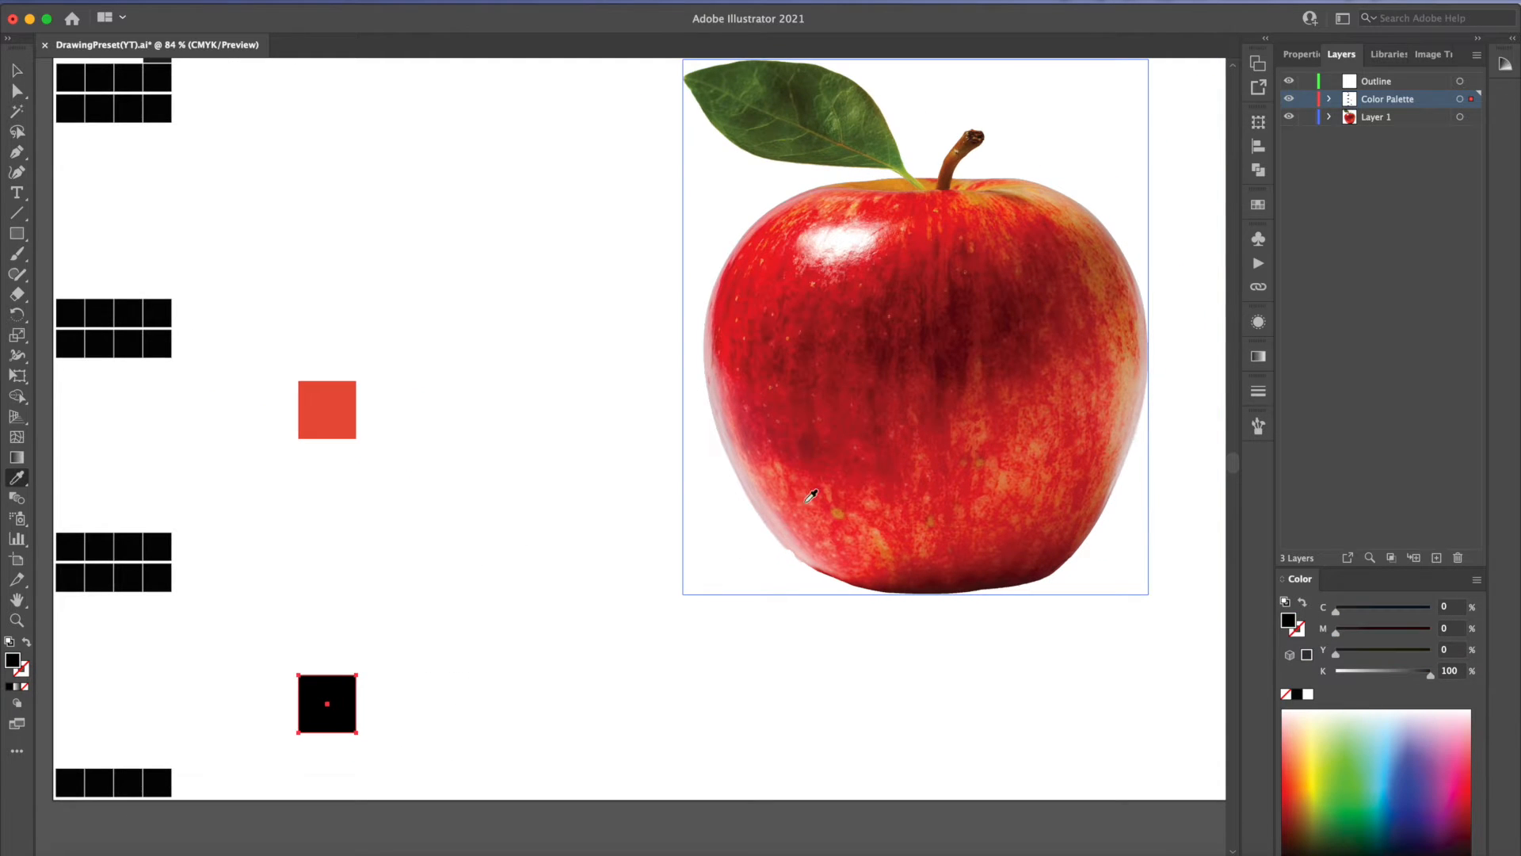
left_click(962, 372)
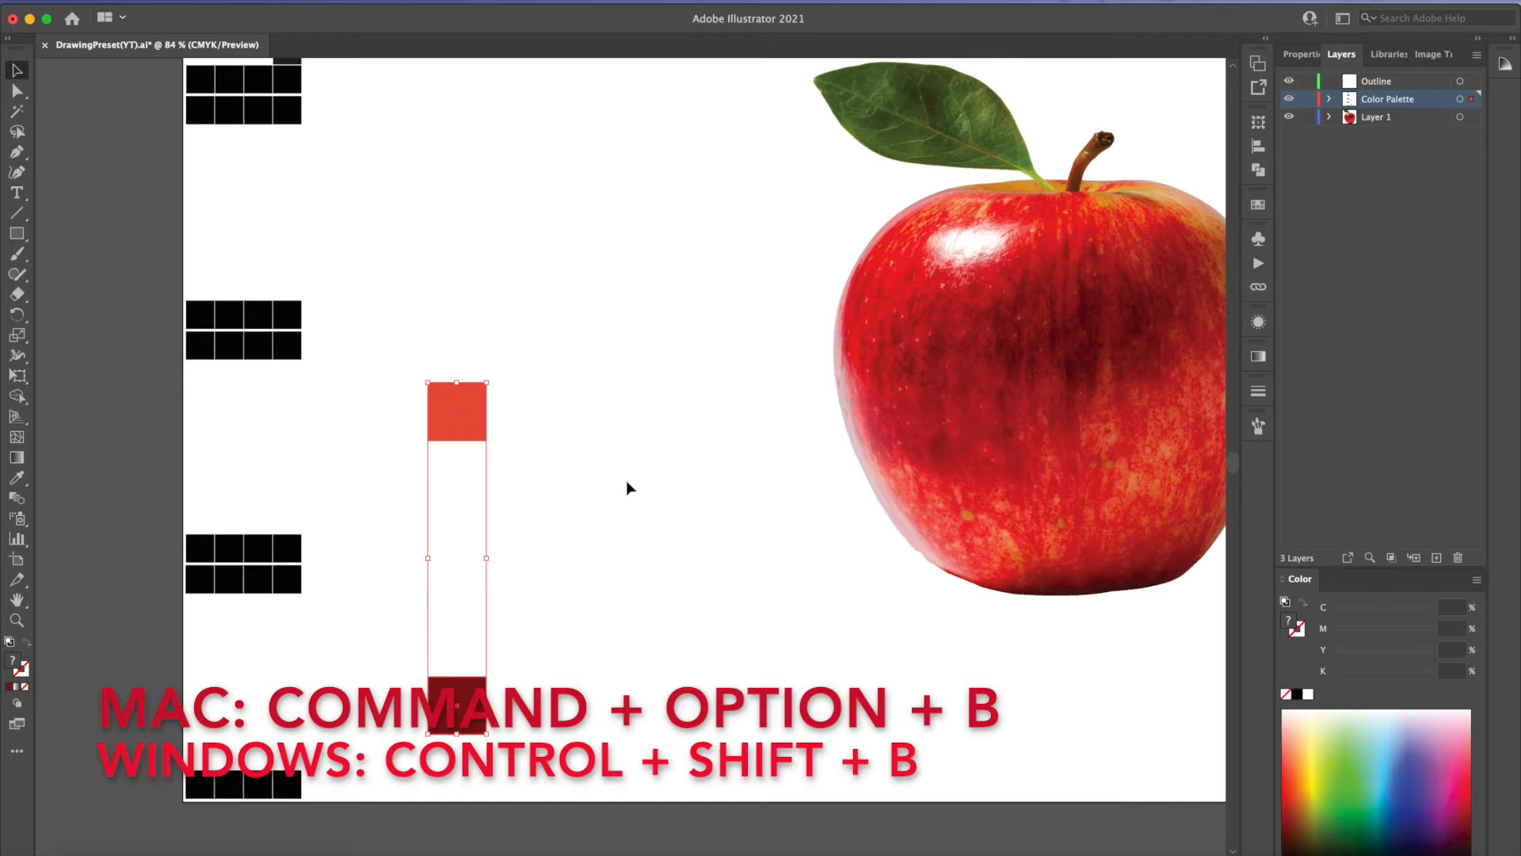
Step: Select both red squares and make a blend between them
left_click(626, 475)
left_click_drag(606, 476, 583, 436)
left_click_drag(572, 281, 400, 685)
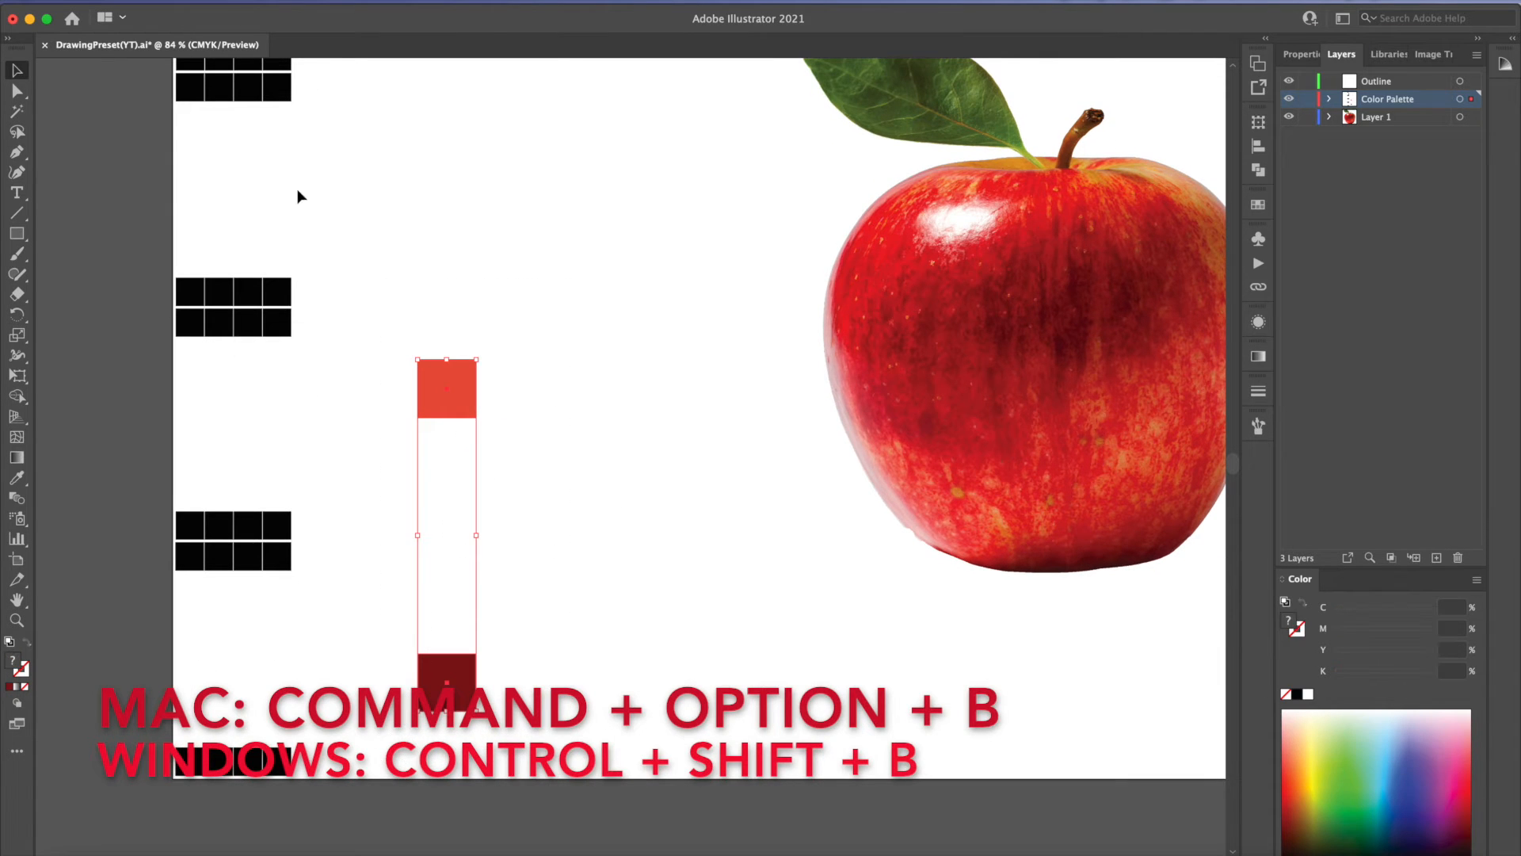
key("super+alt+b")
left_click(670, 532)
left_click_drag(591, 492, 552, 490)
left_click(467, 578)
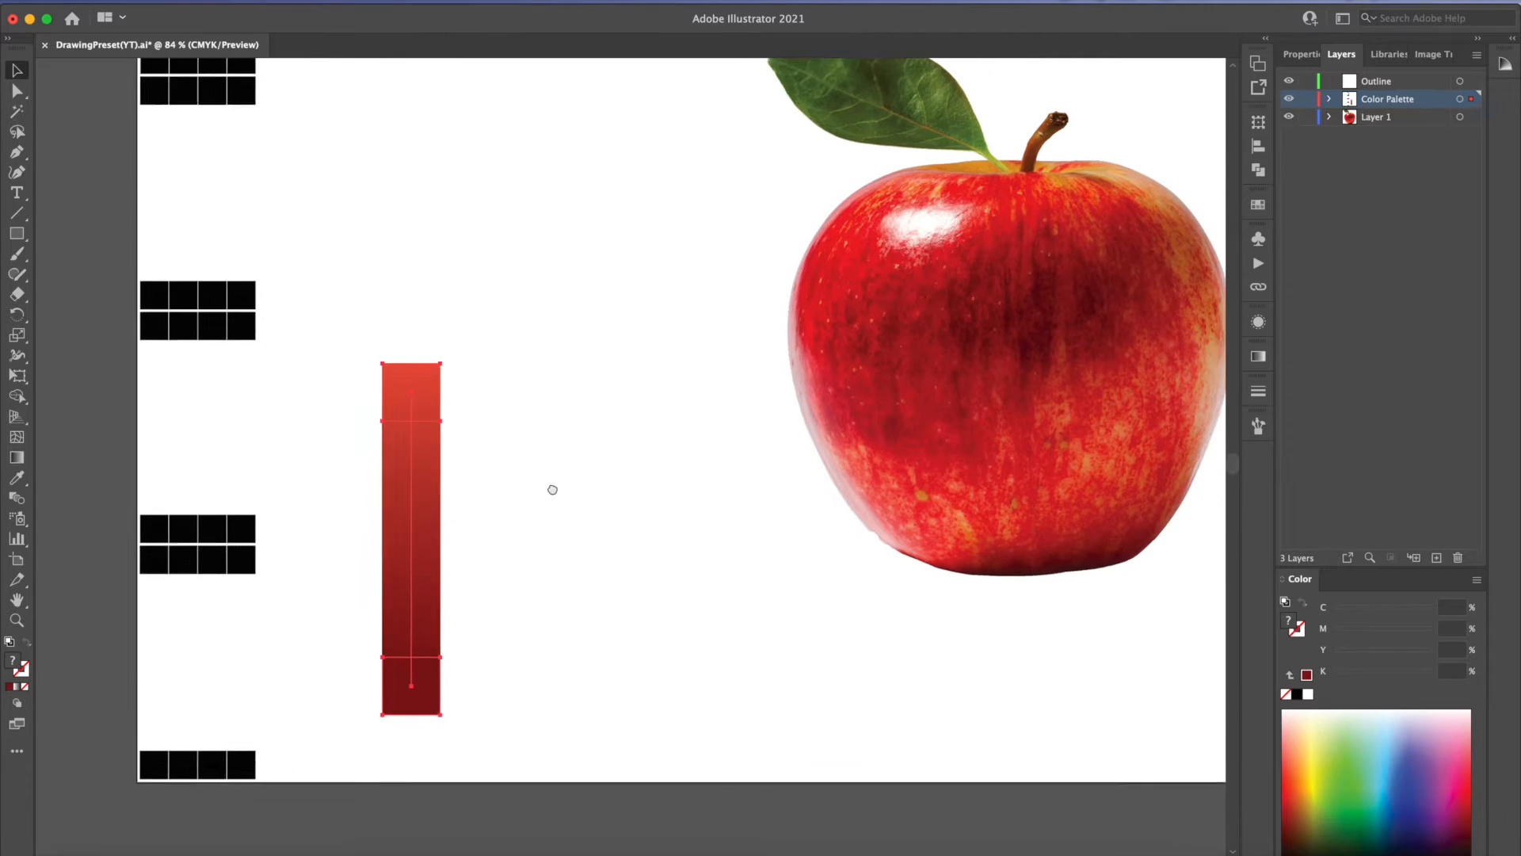
Step: Set the red blend's spacing to Specified Steps with a value of 4
scroll(552, 490, "up", 2)
scroll(553, 490, "right", 2)
left_click(286, 8)
mouse_move(333, 492)
left_click(460, 536)
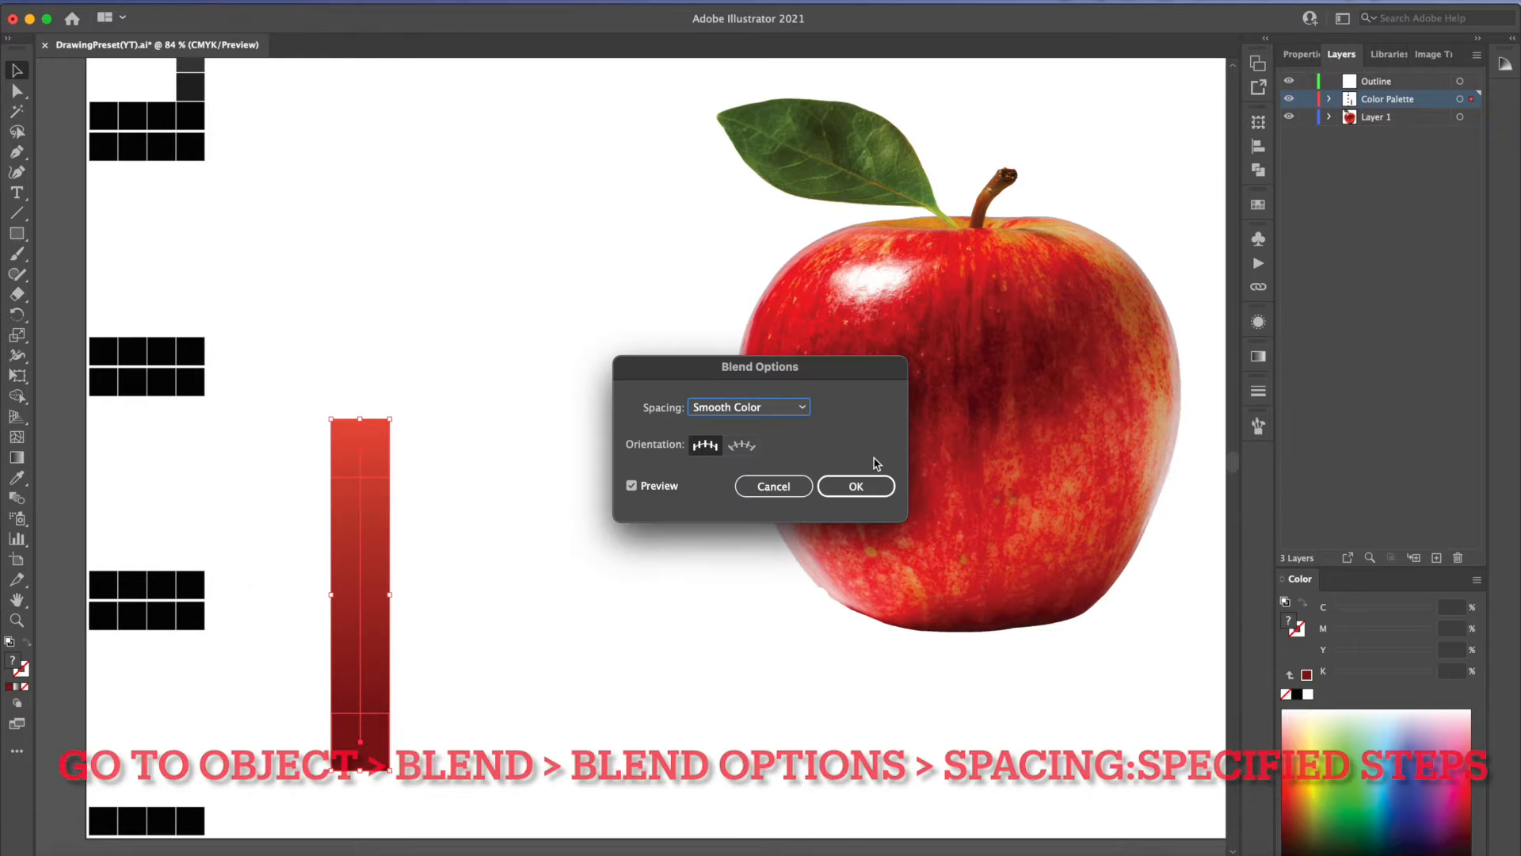
left_click(787, 409)
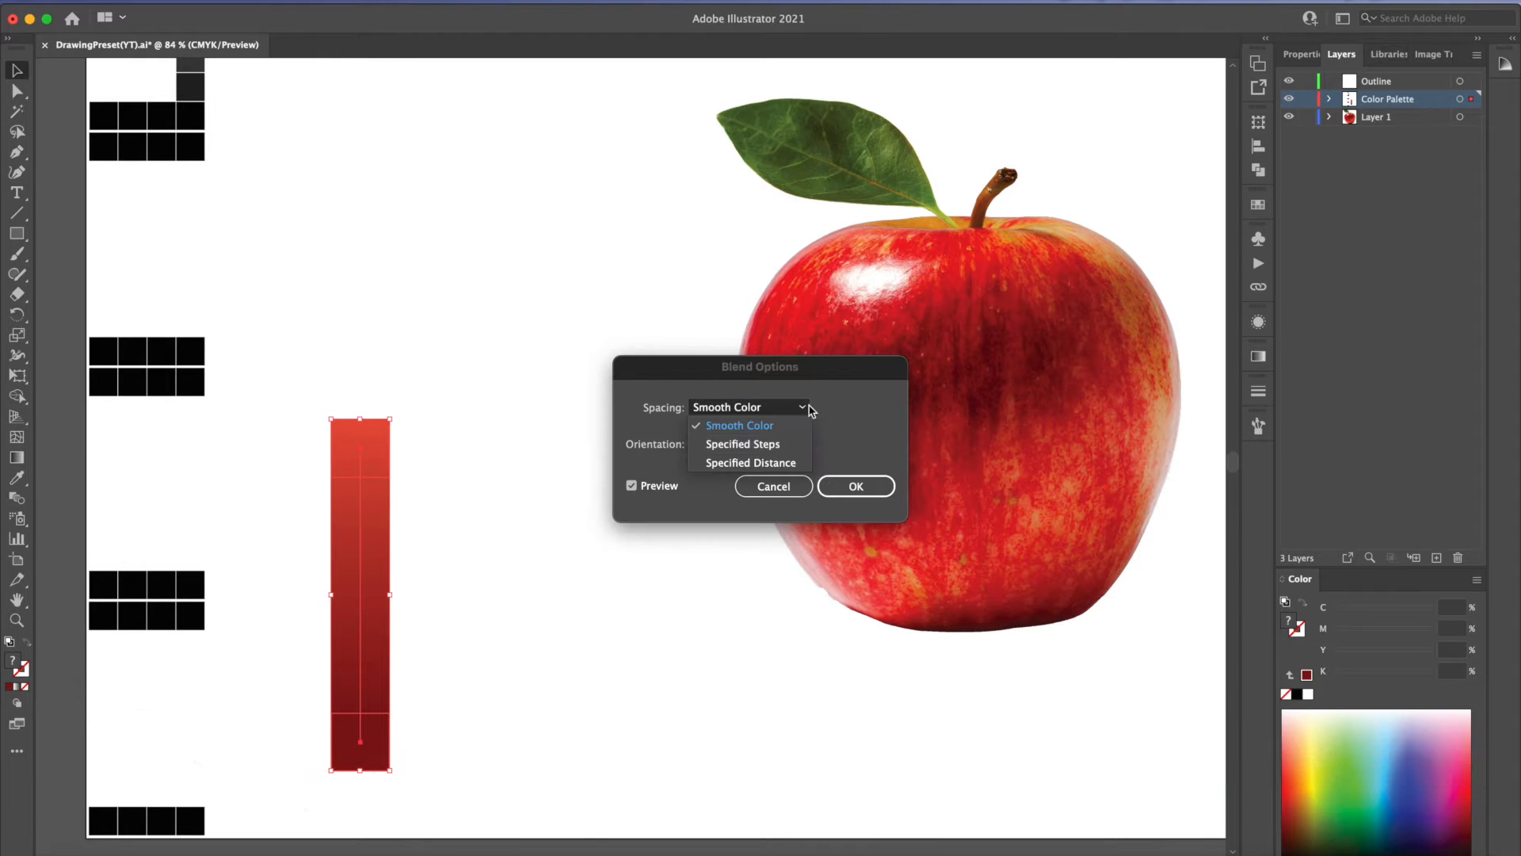
left_click(793, 444)
type("4")
key("Return")
scroll(445, 343, "up", 5)
scroll(458, 425, "down", 3)
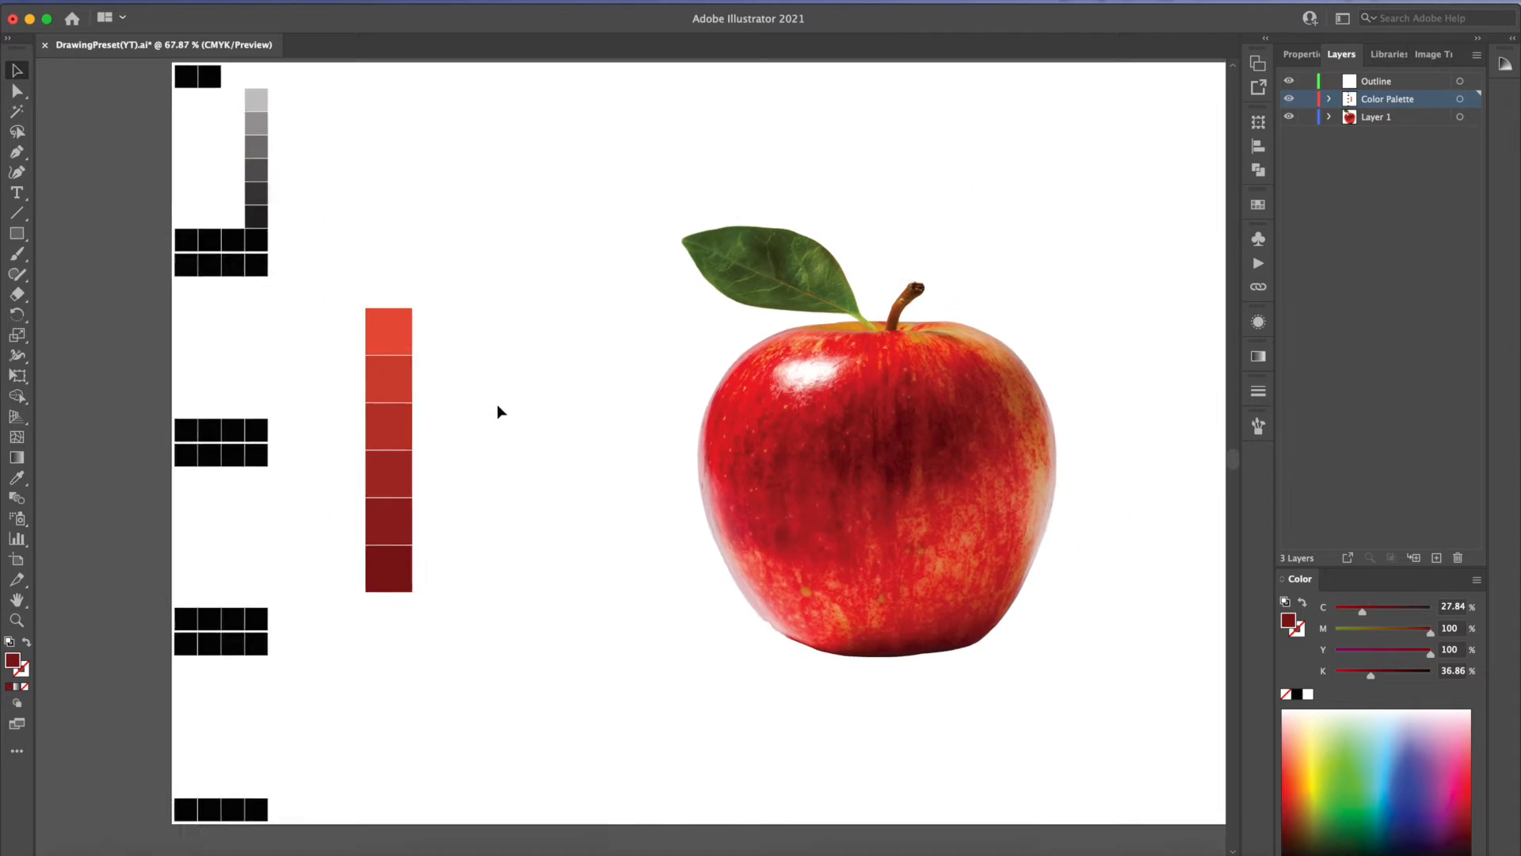
Step: Select all the palette swatch blends and scale them up to fill the artboard's height
scroll(496, 404, "right", 2)
left_click(879, 391)
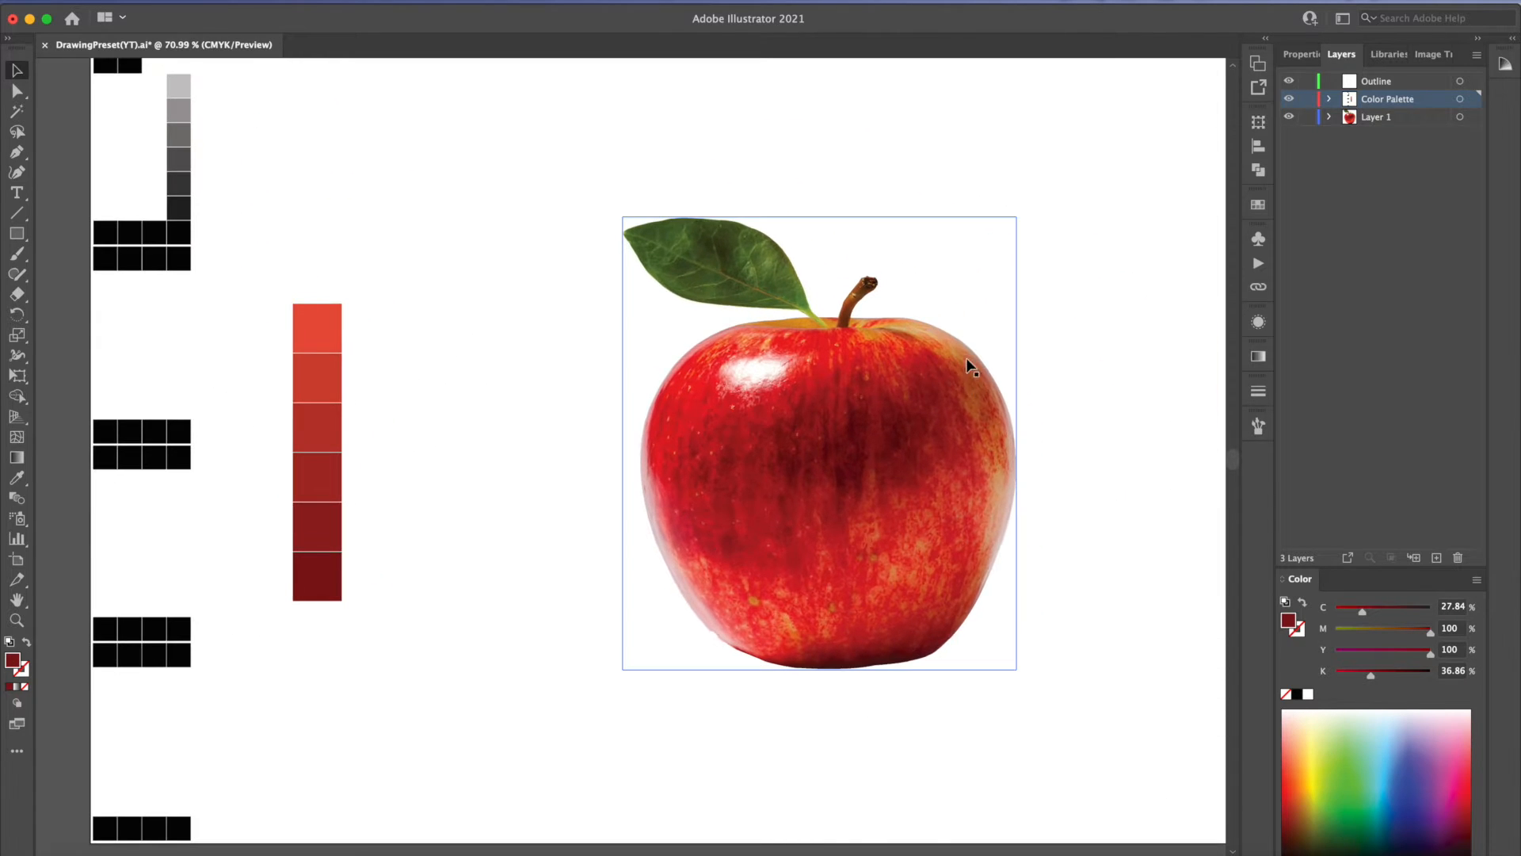
left_click(554, 356)
scroll(476, 360, "up", 1)
scroll(476, 360, "left", 2)
left_click_drag(138, 79, 321, 785)
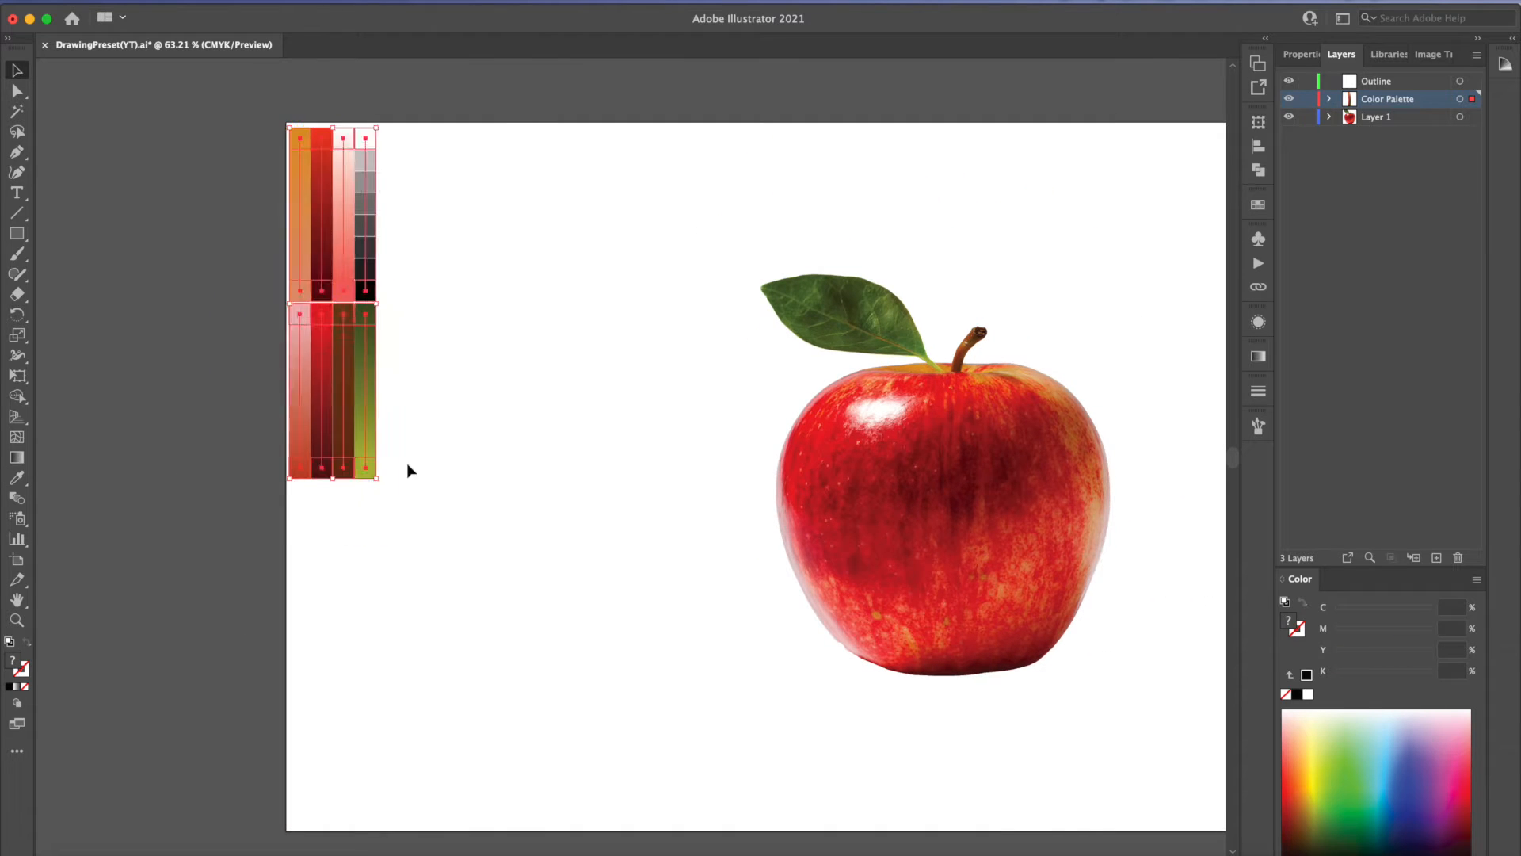
left_click_drag(407, 469, 495, 824)
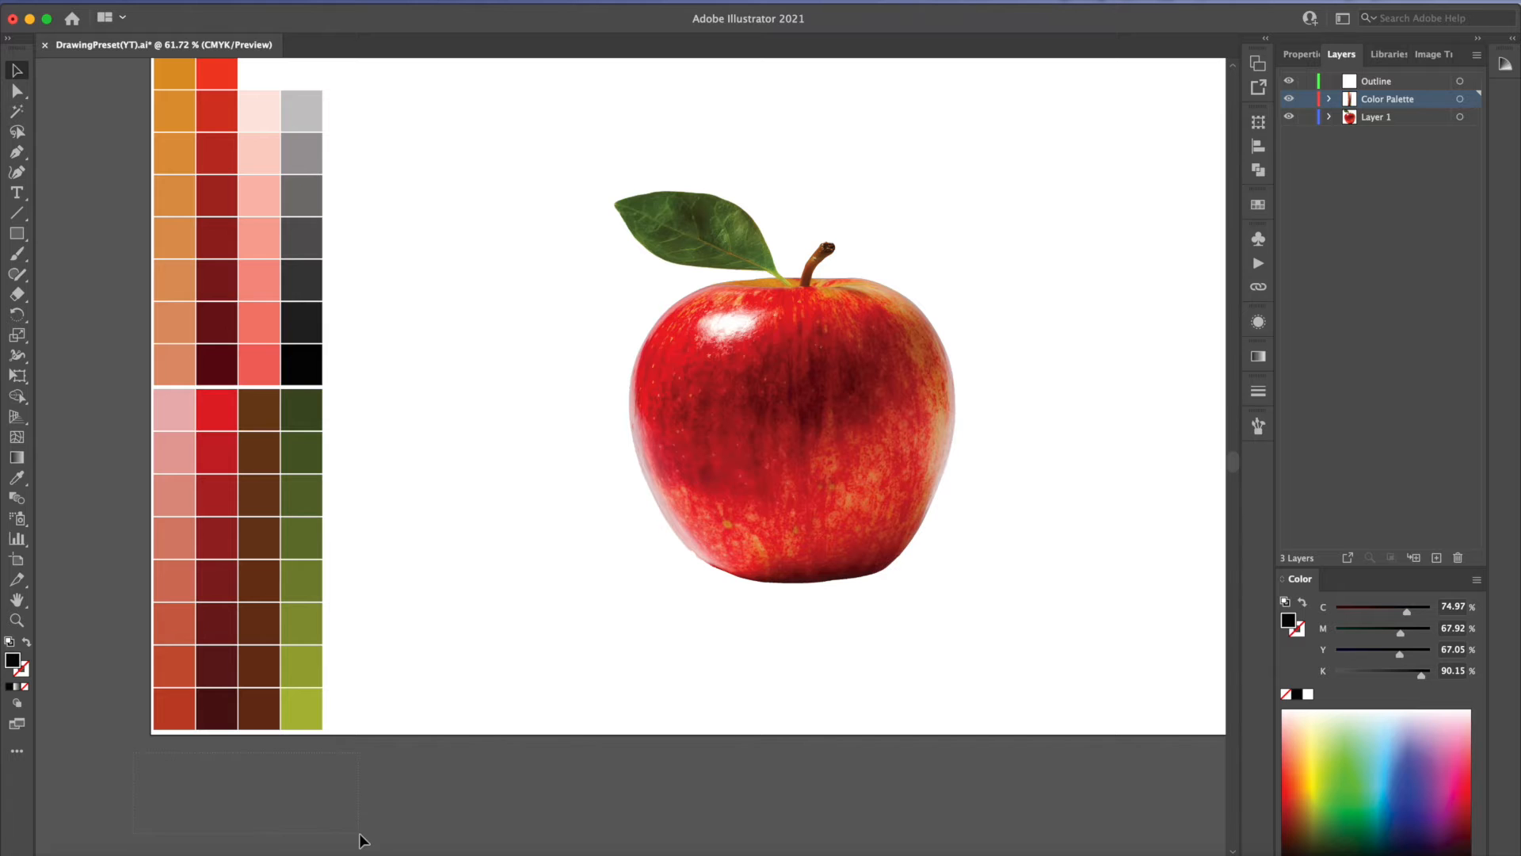
scroll(363, 607, "up", 3)
scroll(365, 519, "right", 4)
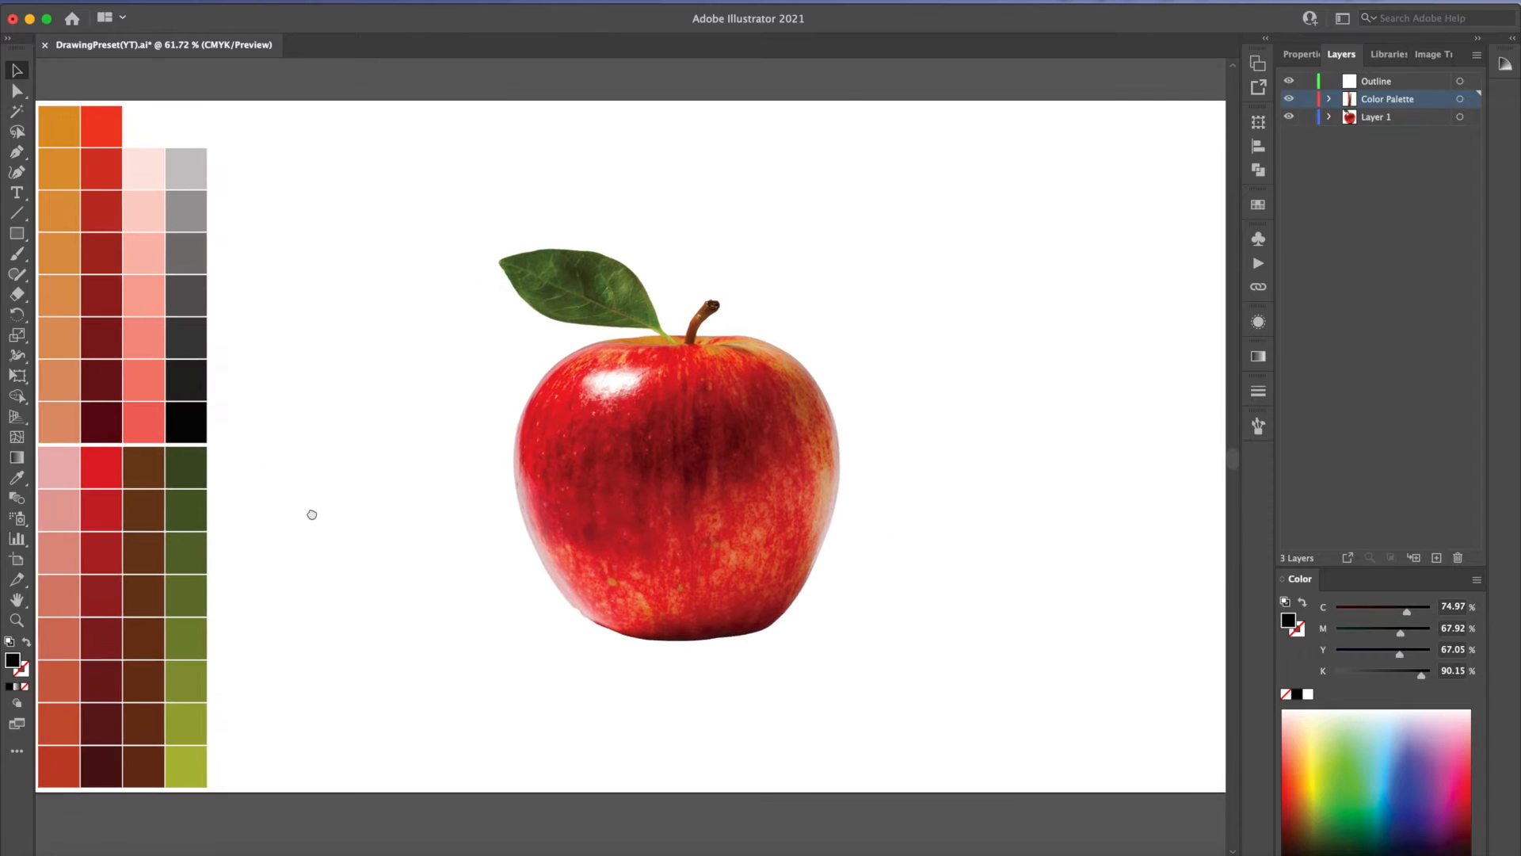
scroll(308, 513, "left", 4)
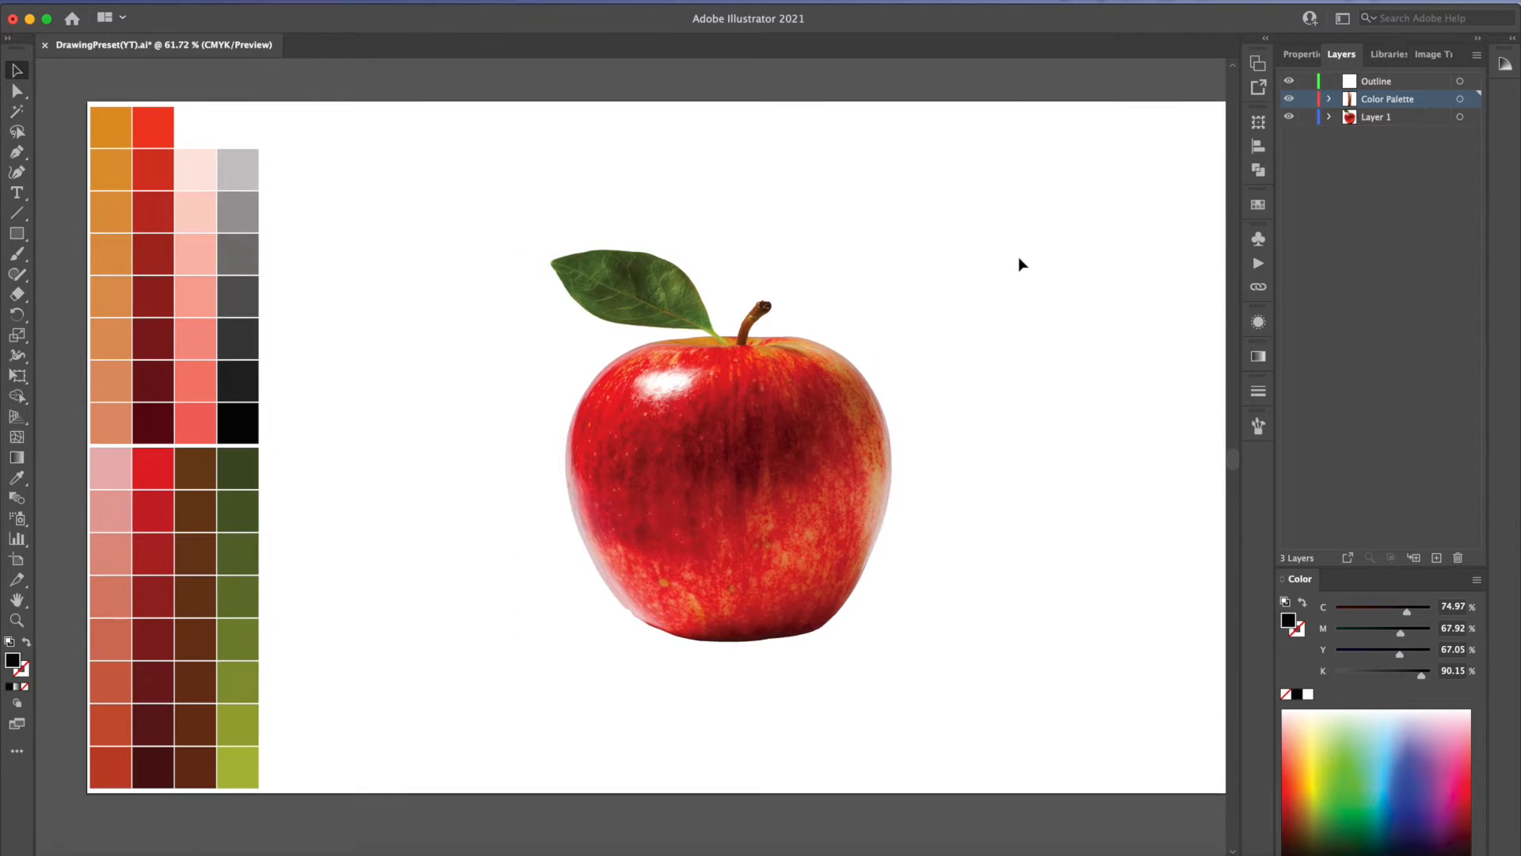
left_click_drag(1010, 208, 634, 492)
scroll(633, 444, "left", 2)
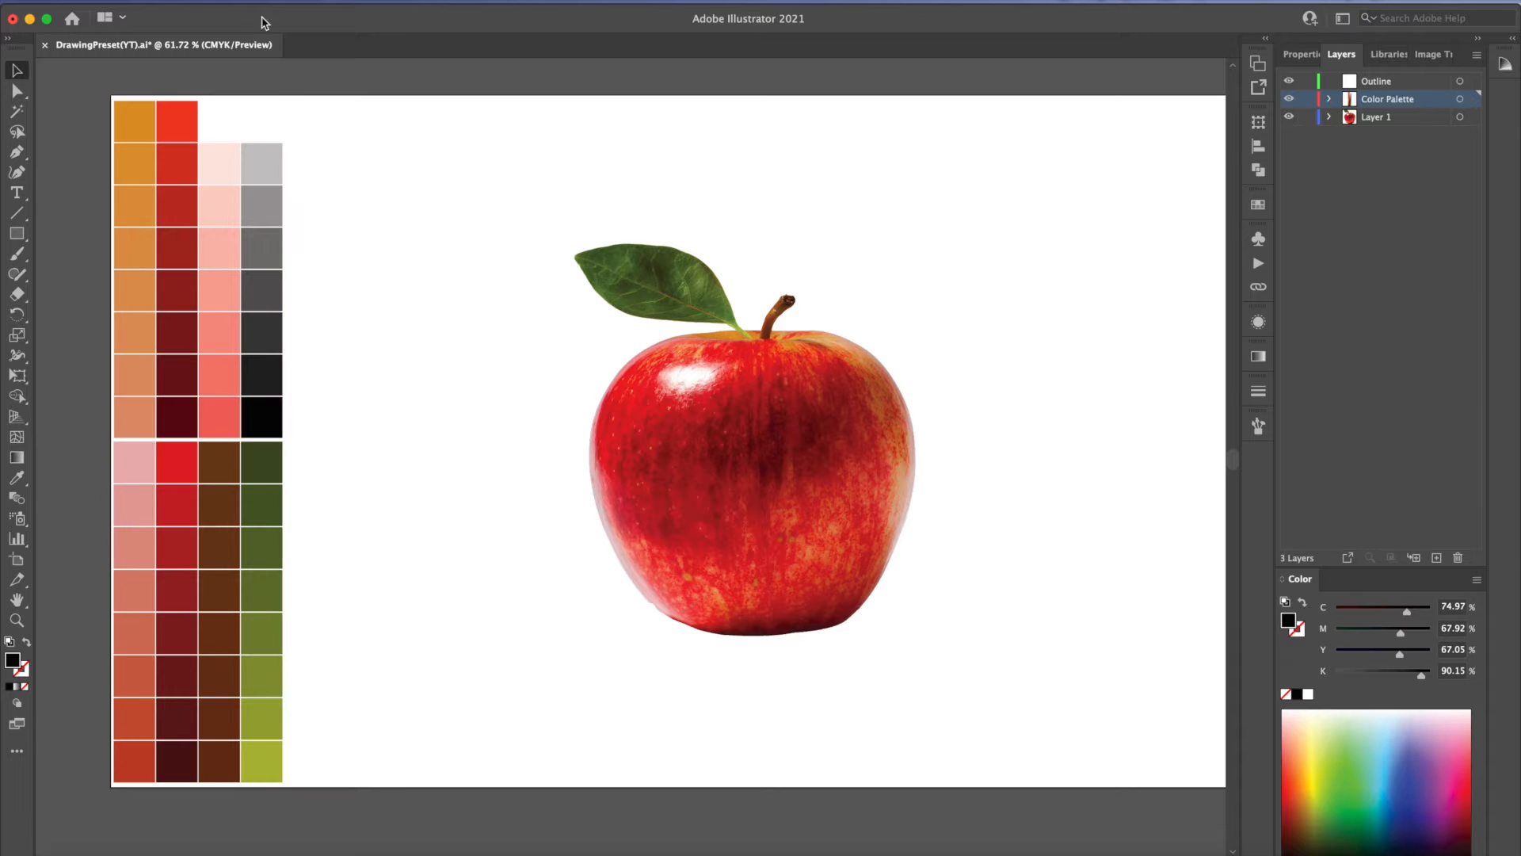
Step: Set the blend spacing to Specified Steps in the Blend Options with nothing selected
left_click(210, 1)
mouse_move(265, 501)
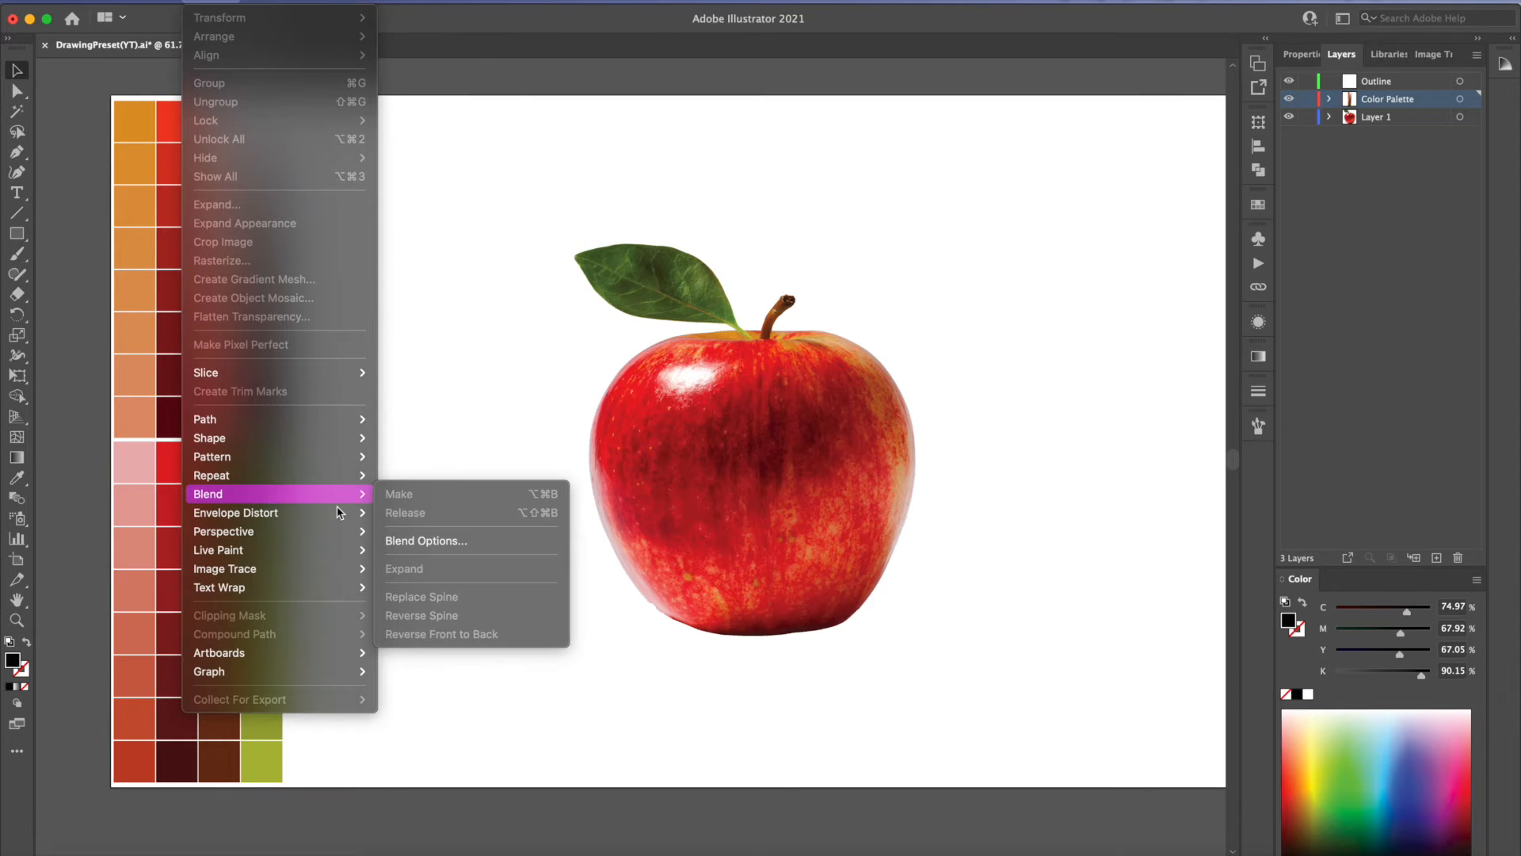
left_click(428, 540)
left_click(764, 408)
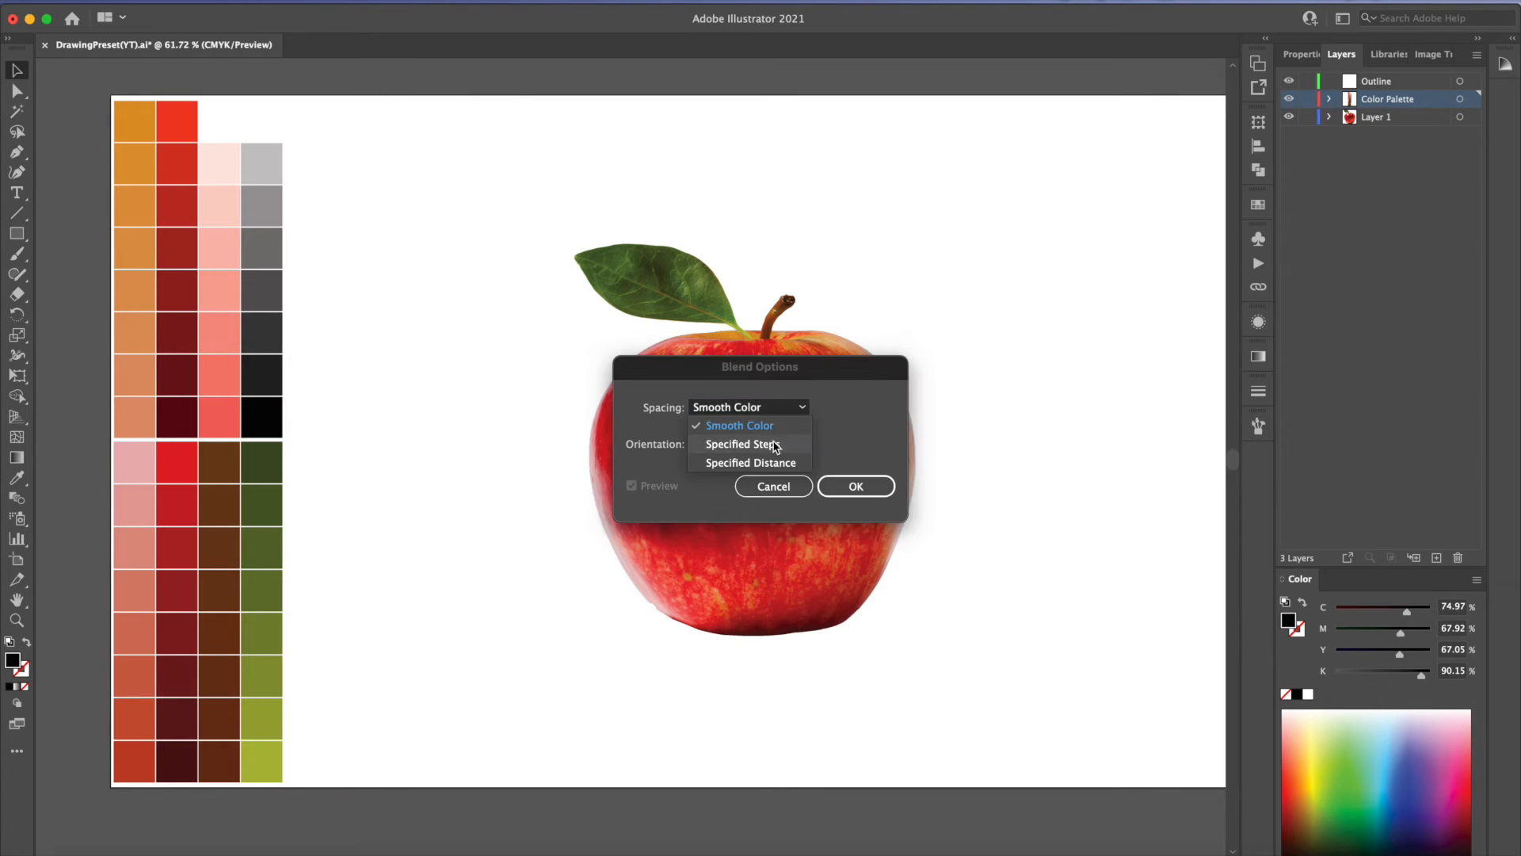
left_click(781, 444)
left_click(828, 485)
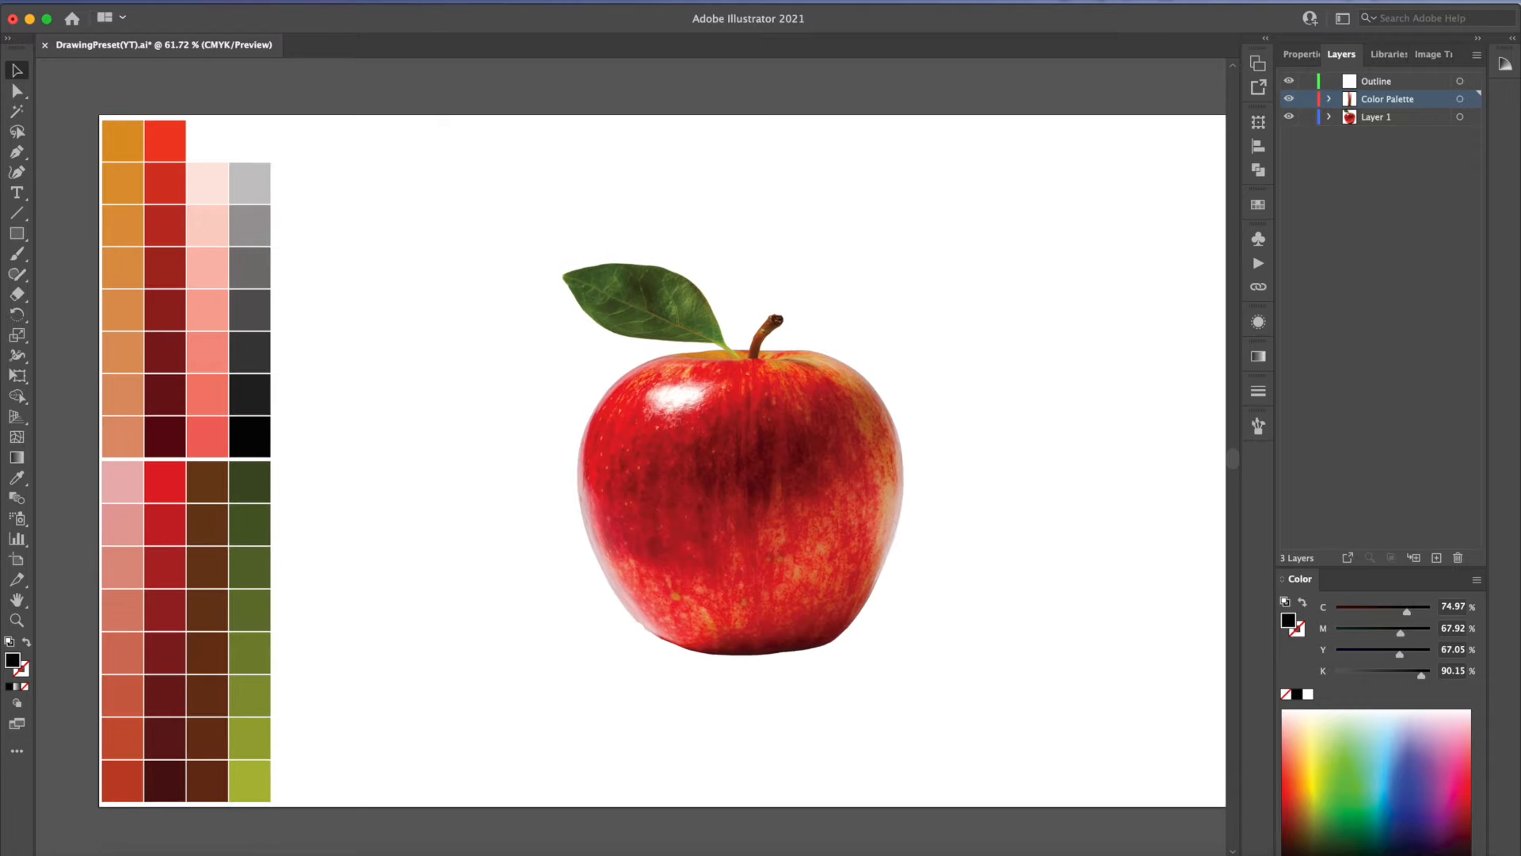
Step: Trace the contours of the apple, leaf and stem in black with the Paintbrush on the Outline layer
scroll(662, 459, "down", 3)
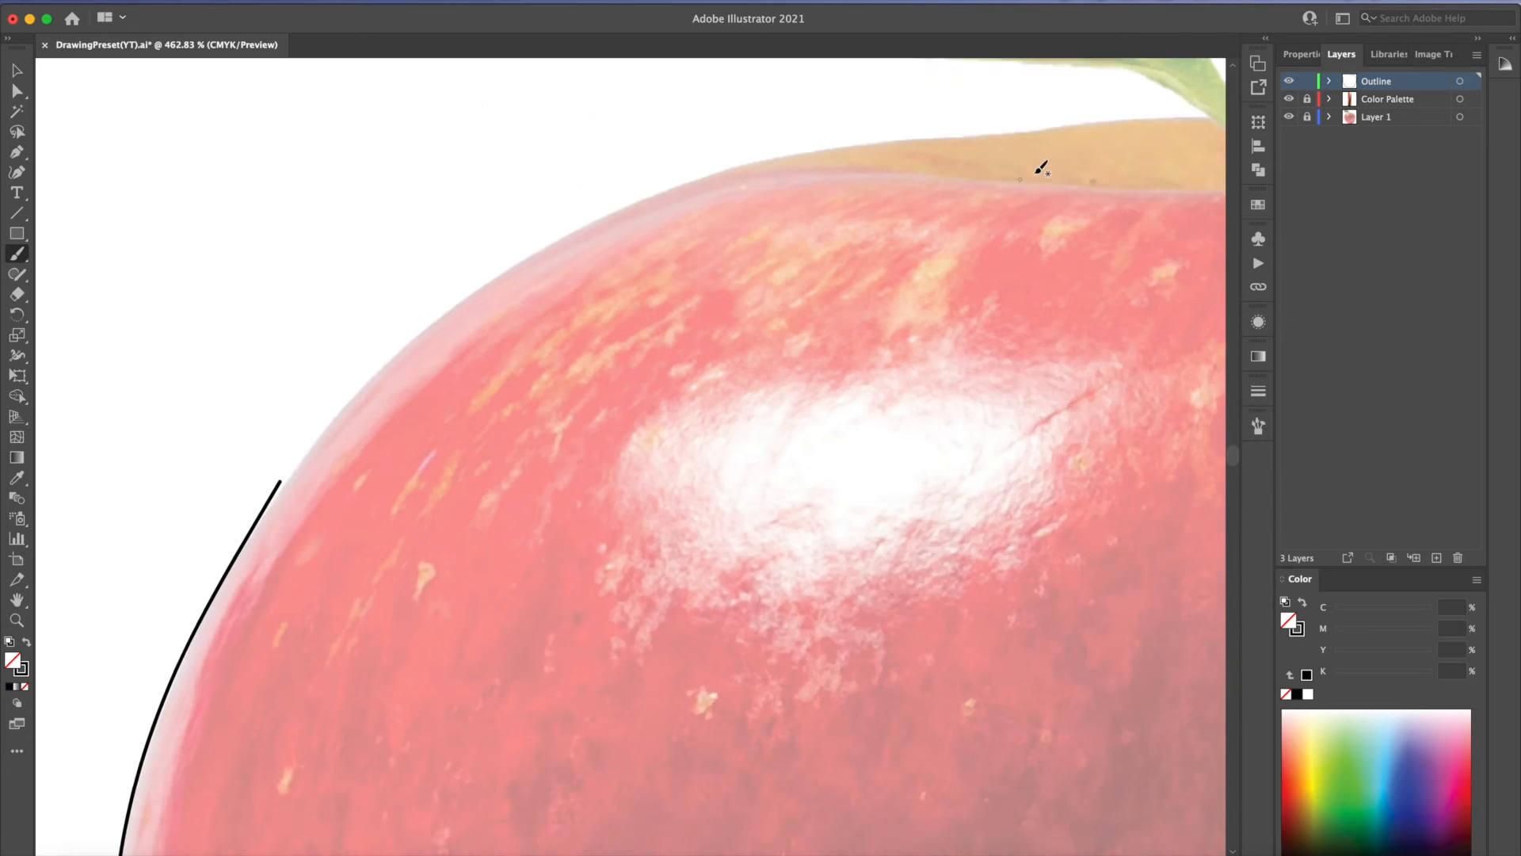
mouse_move(1120, 135)
left_mouse_down()
mouse_move(911, 151)
mouse_move(338, 345)
left_mouse_up()
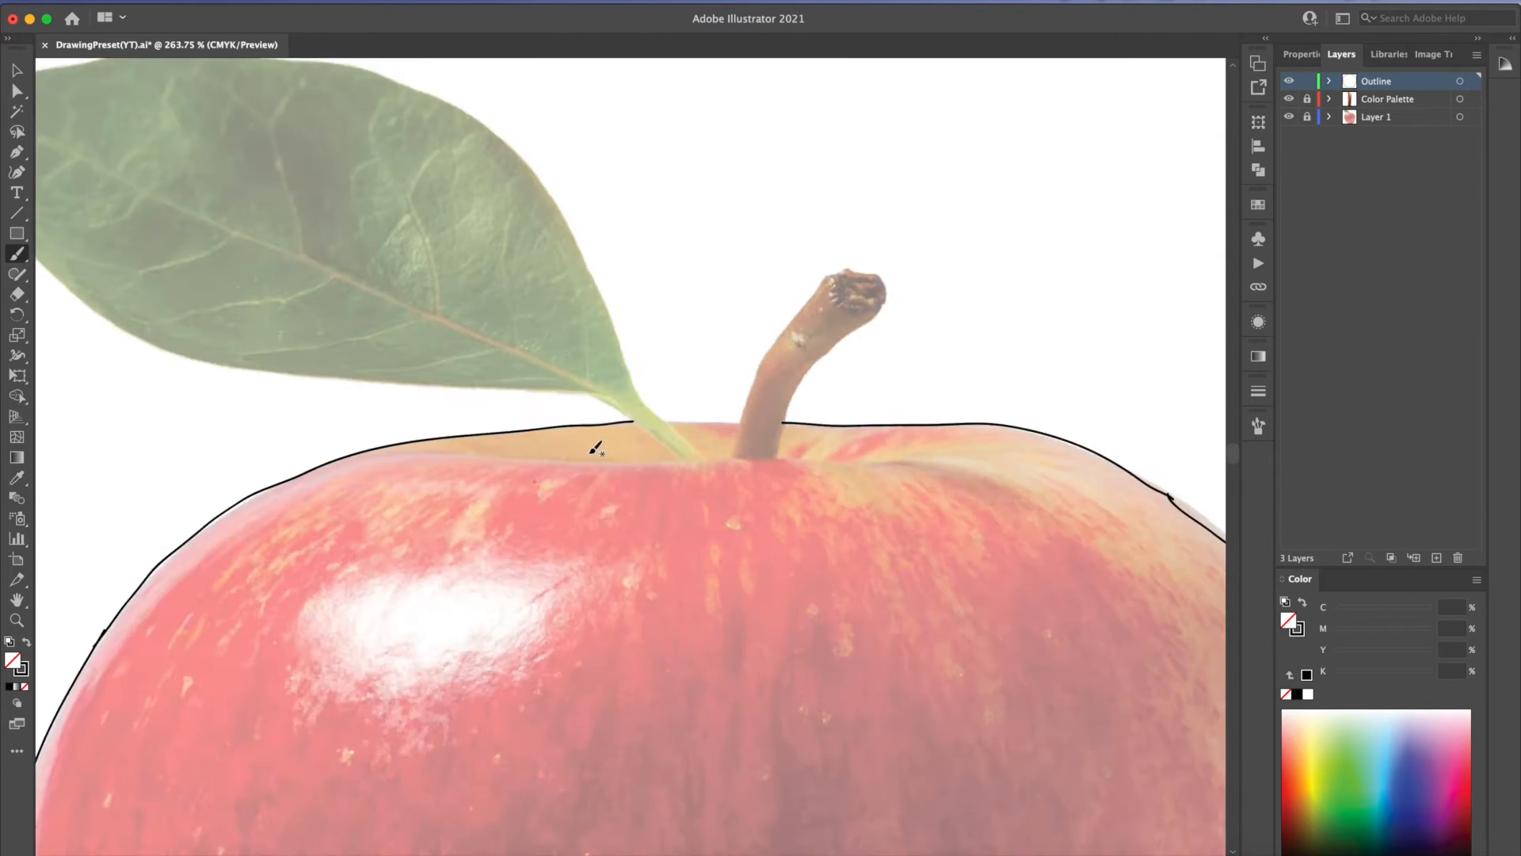
scroll(713, 406, "up", 4)
mouse_move(524, 195)
left_mouse_down()
mouse_move(626, 415)
mouse_move(705, 488)
left_mouse_up()
scroll(598, 432, "up", 5)
left_click_drag(467, 358, 706, 523)
left_click_drag(666, 424, 443, 560)
mouse_move(428, 555)
left_mouse_down()
mouse_move(627, 552)
mouse_move(632, 569)
mouse_move(696, 382)
mouse_move(871, 194)
left_mouse_up()
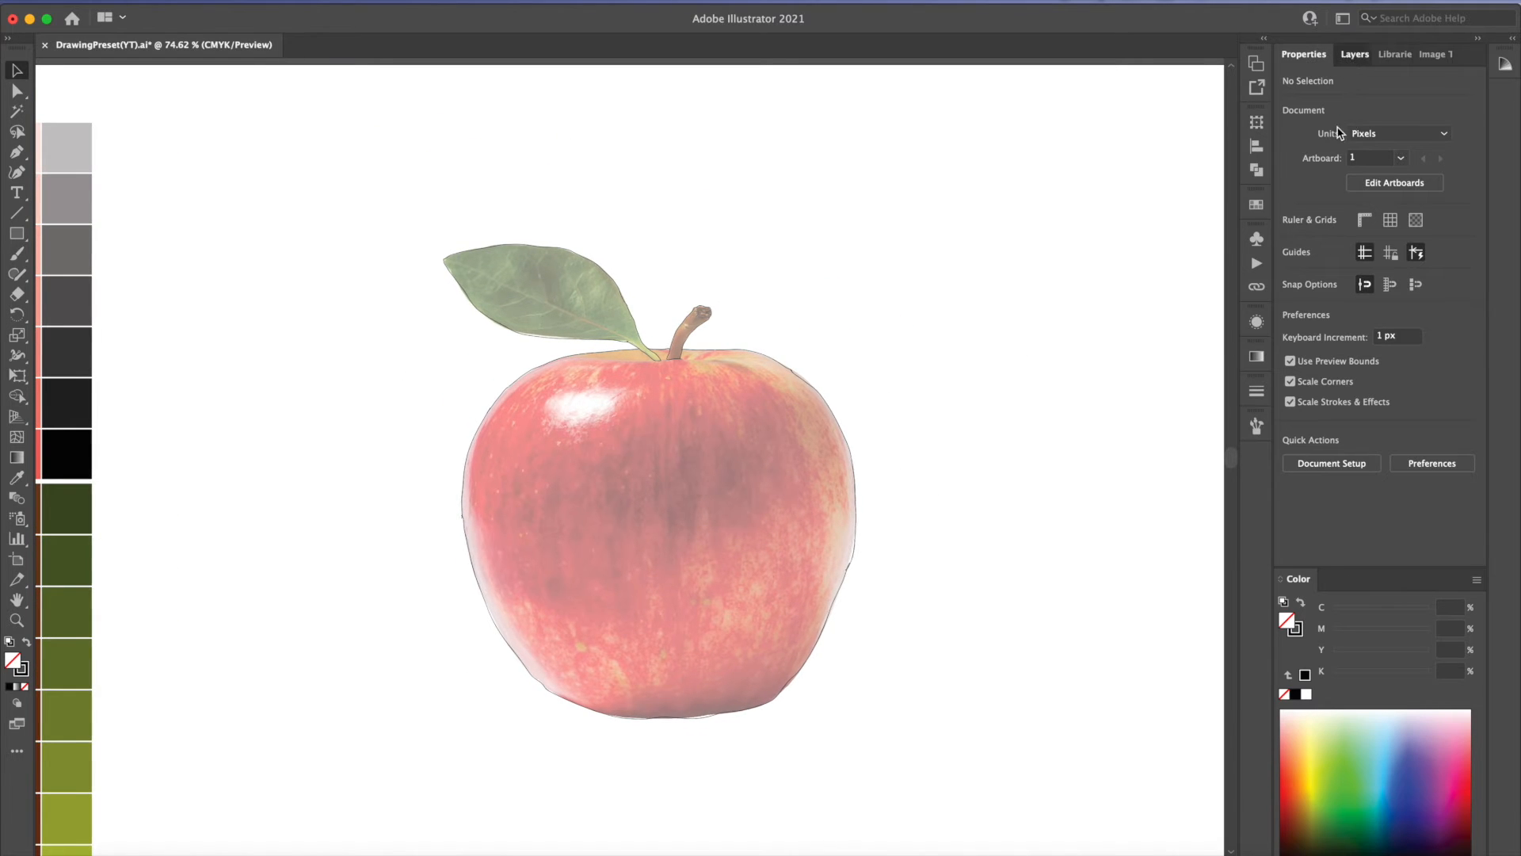
Step: Toggle Layer 1's visibility off and on to check the traced outline without the photo
left_click(1355, 54)
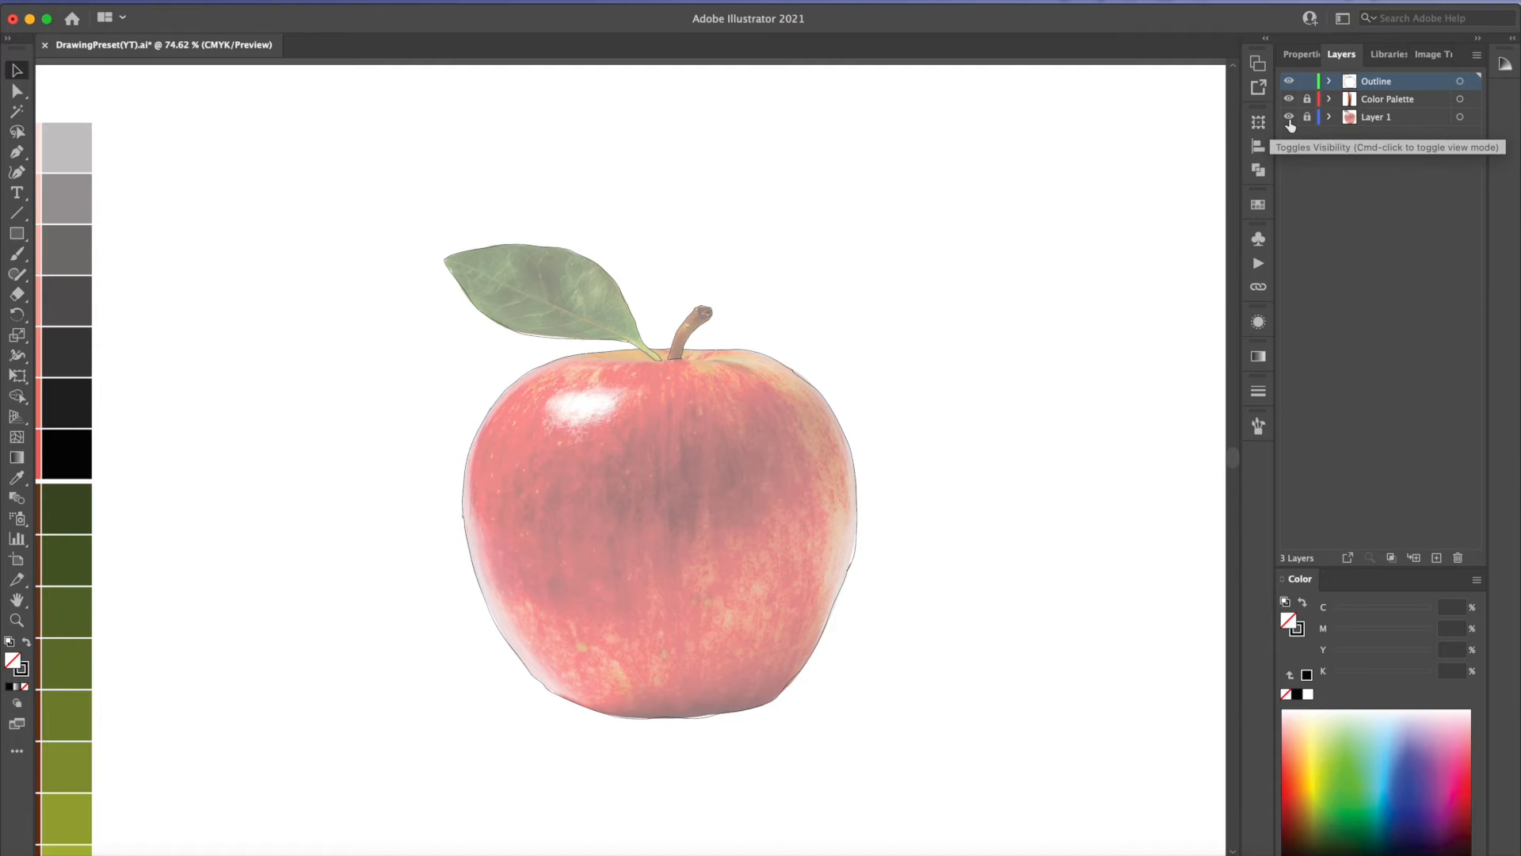
left_click(1289, 118)
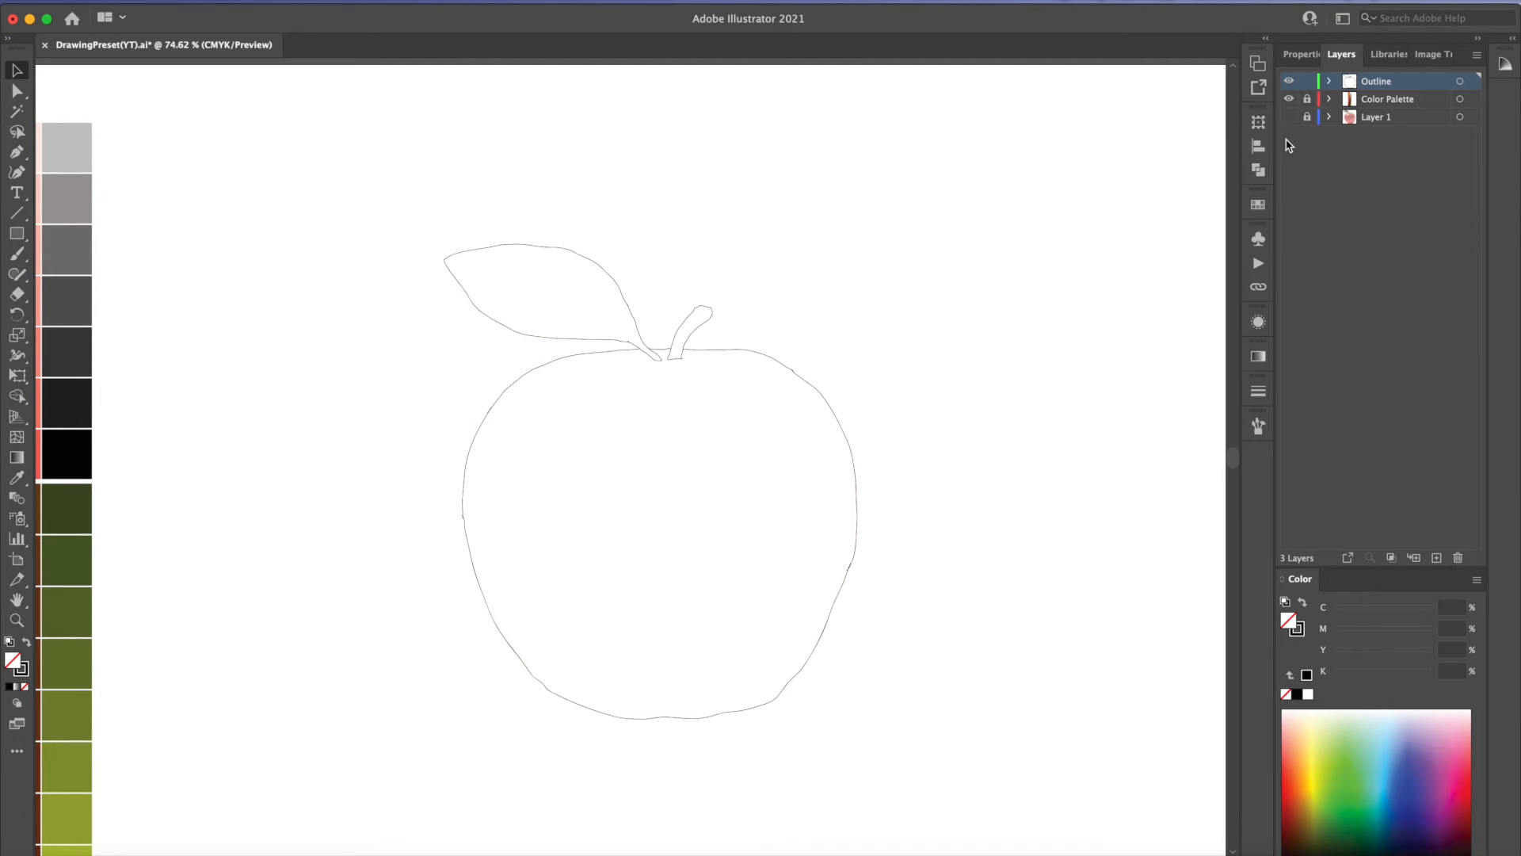
scroll(927, 417, "down", 3)
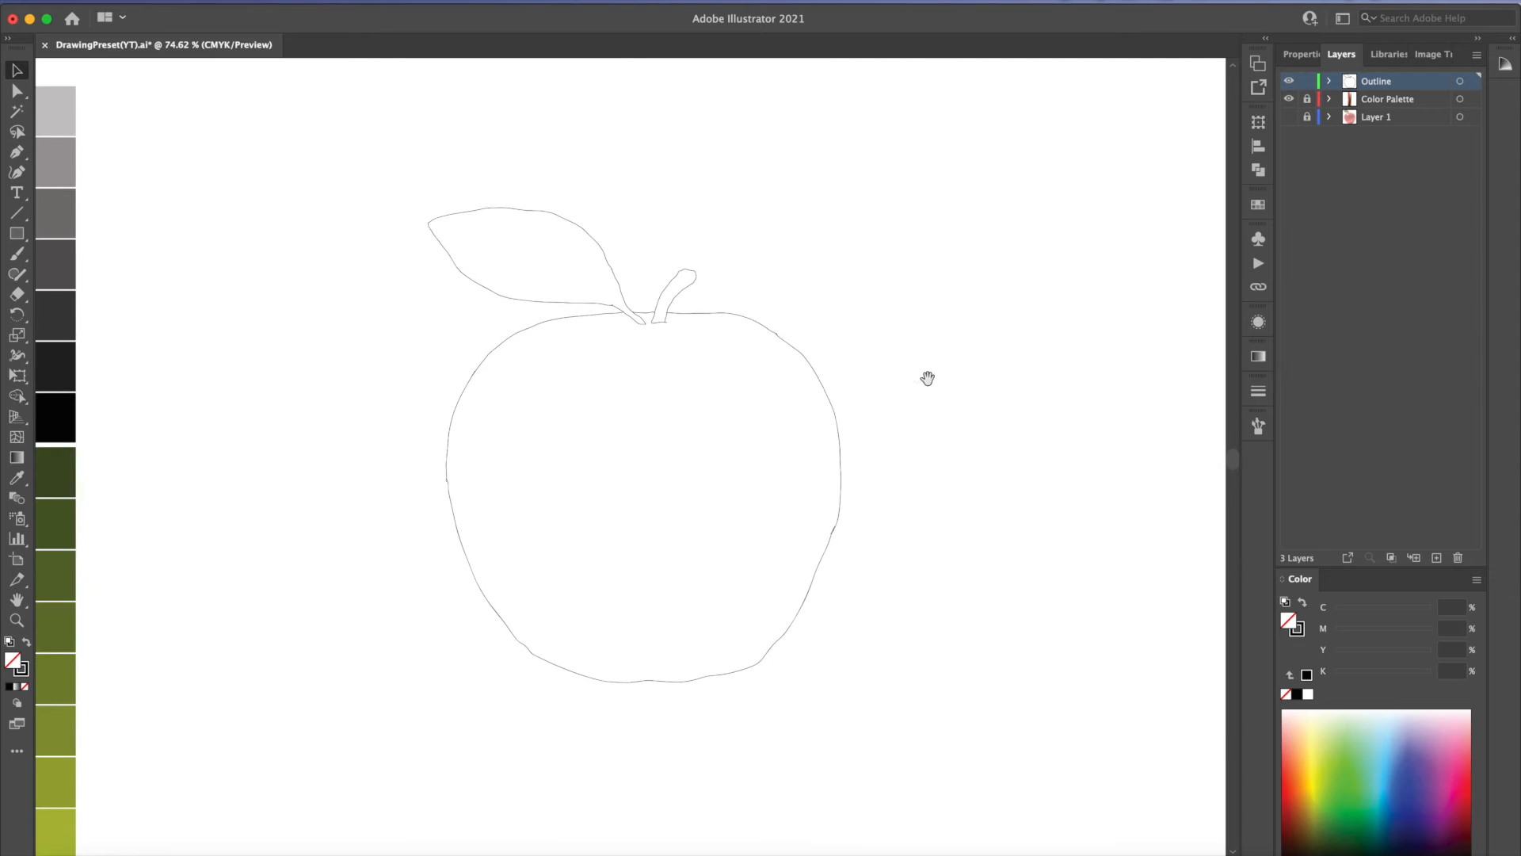
left_click(1289, 119)
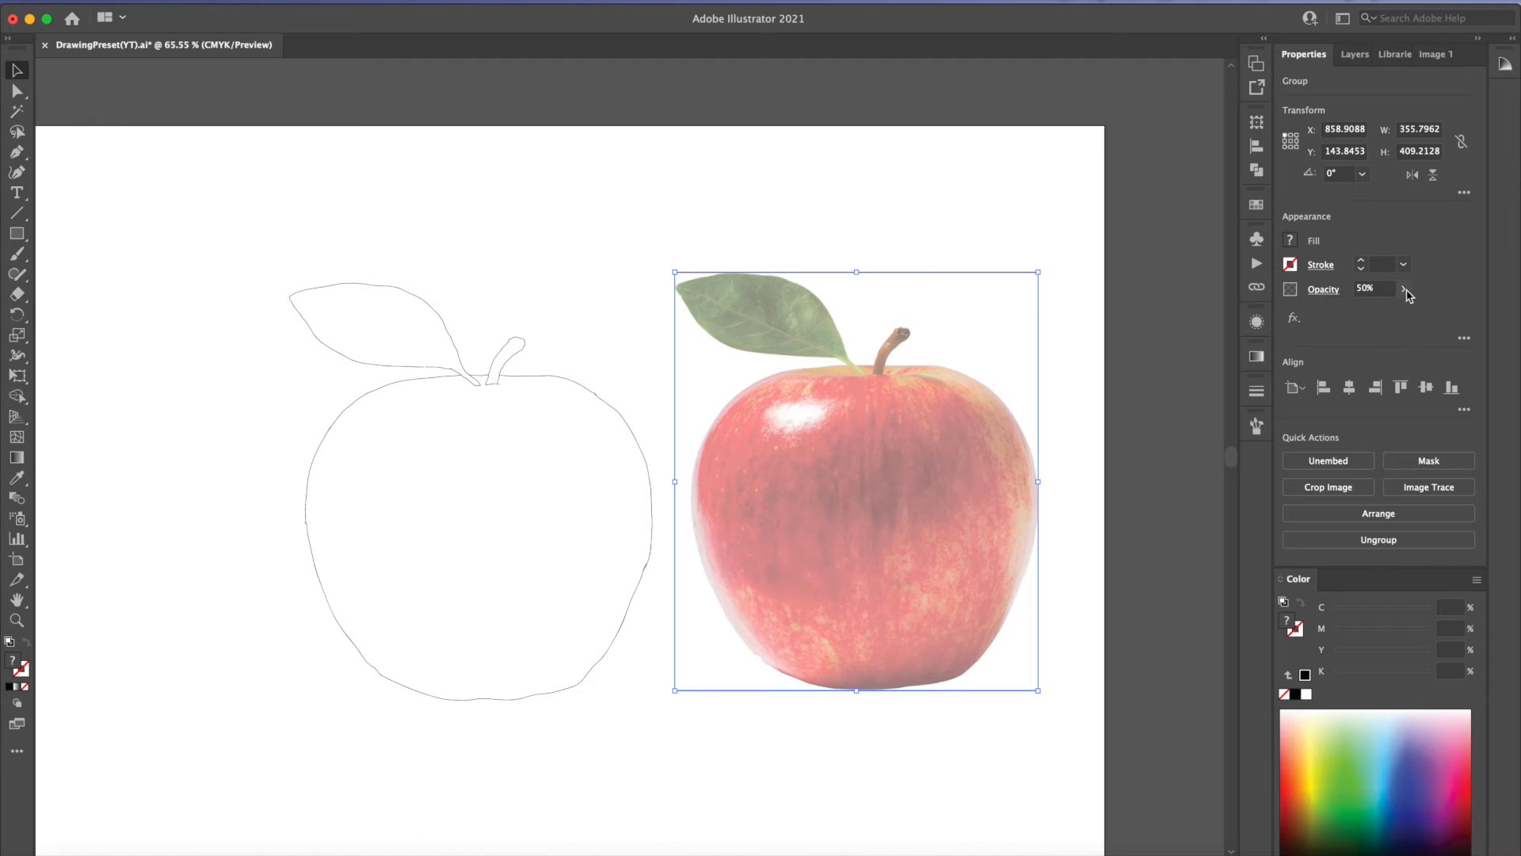
Step: Restore the apple reference photo to full opacity
left_click(1405, 290)
left_click_drag(1375, 314, 1407, 314)
left_click(1135, 291)
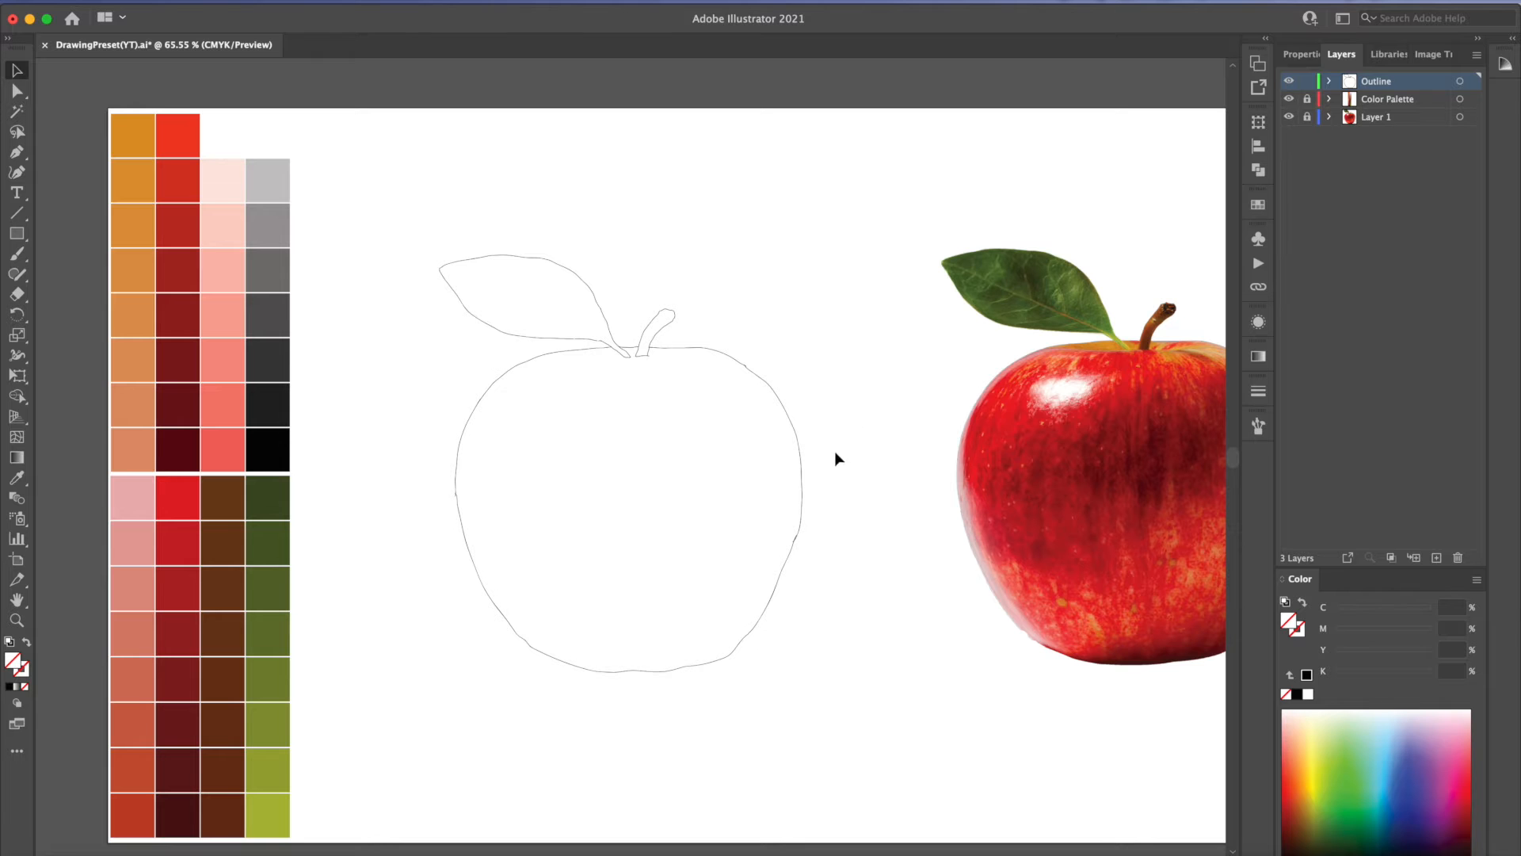
Step: Browse the available effects for Gaussian Blur
scroll(846, 452, "up", 3)
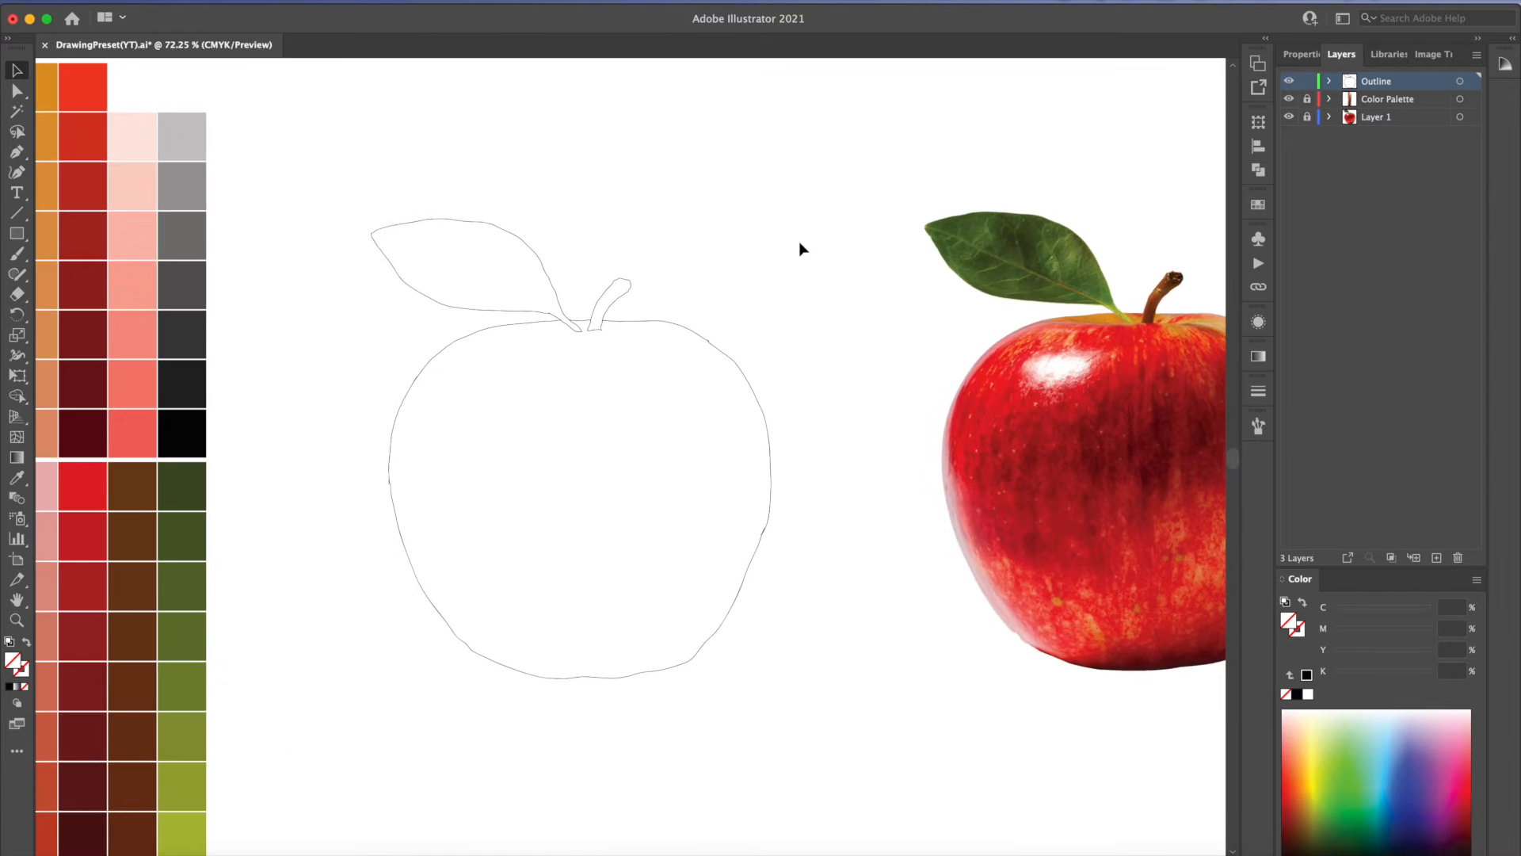
scroll(785, 401, "down", 2)
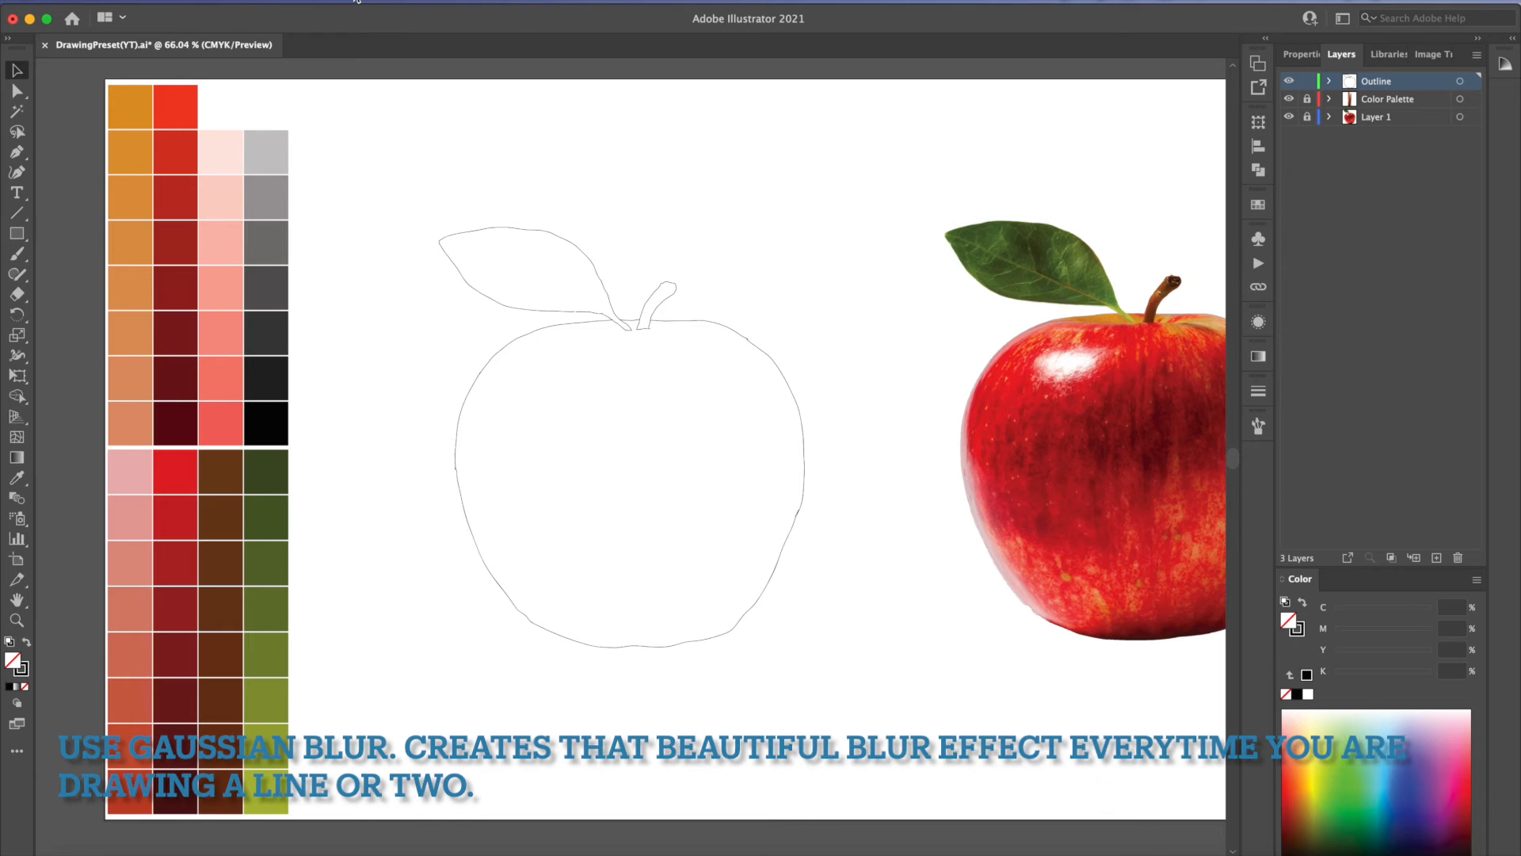
left_click(221, 1)
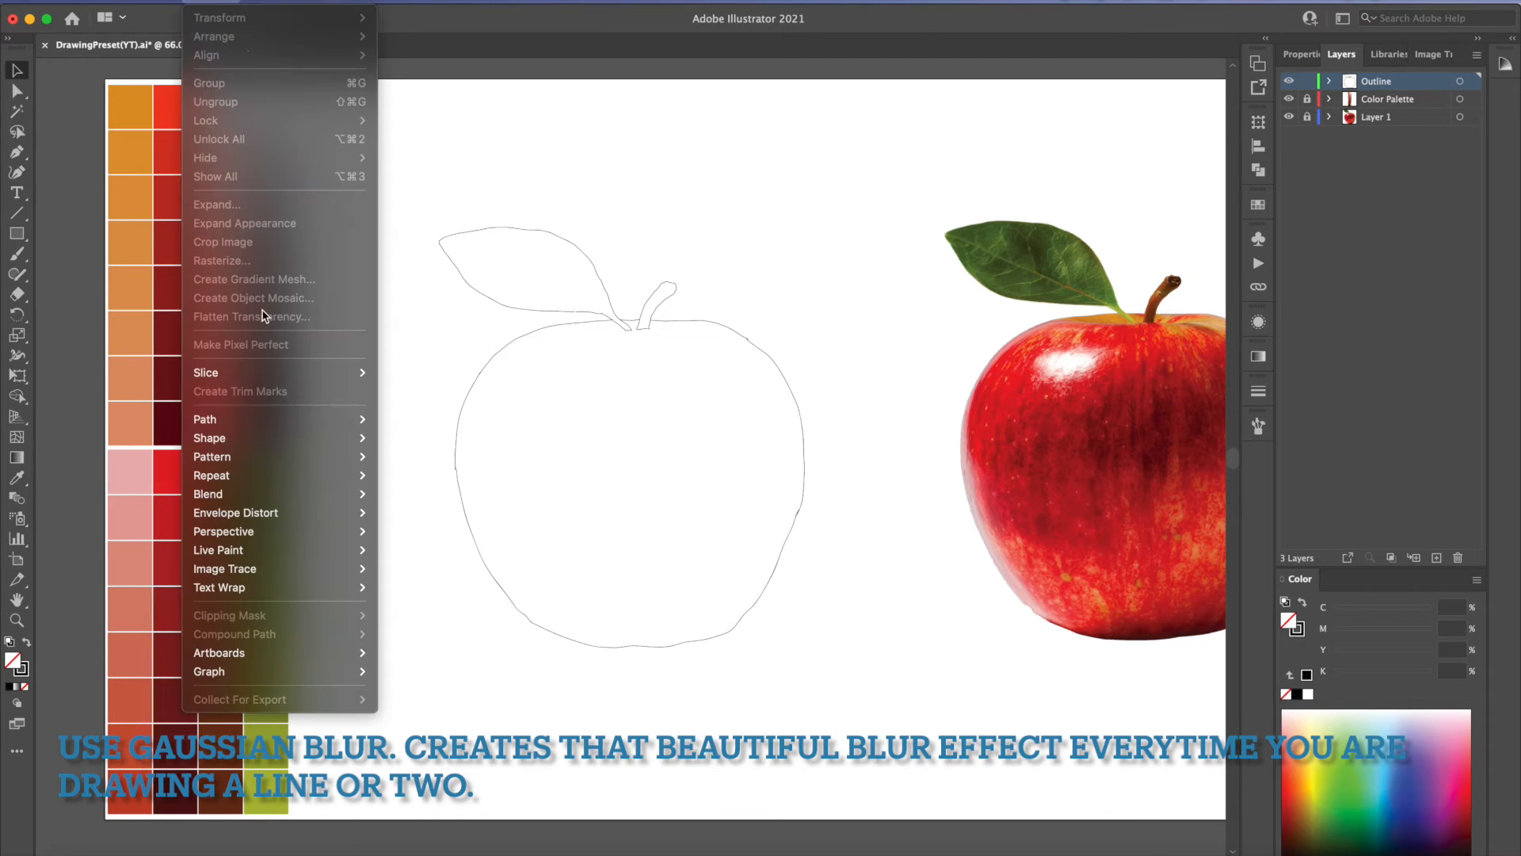
mouse_move(312, 3)
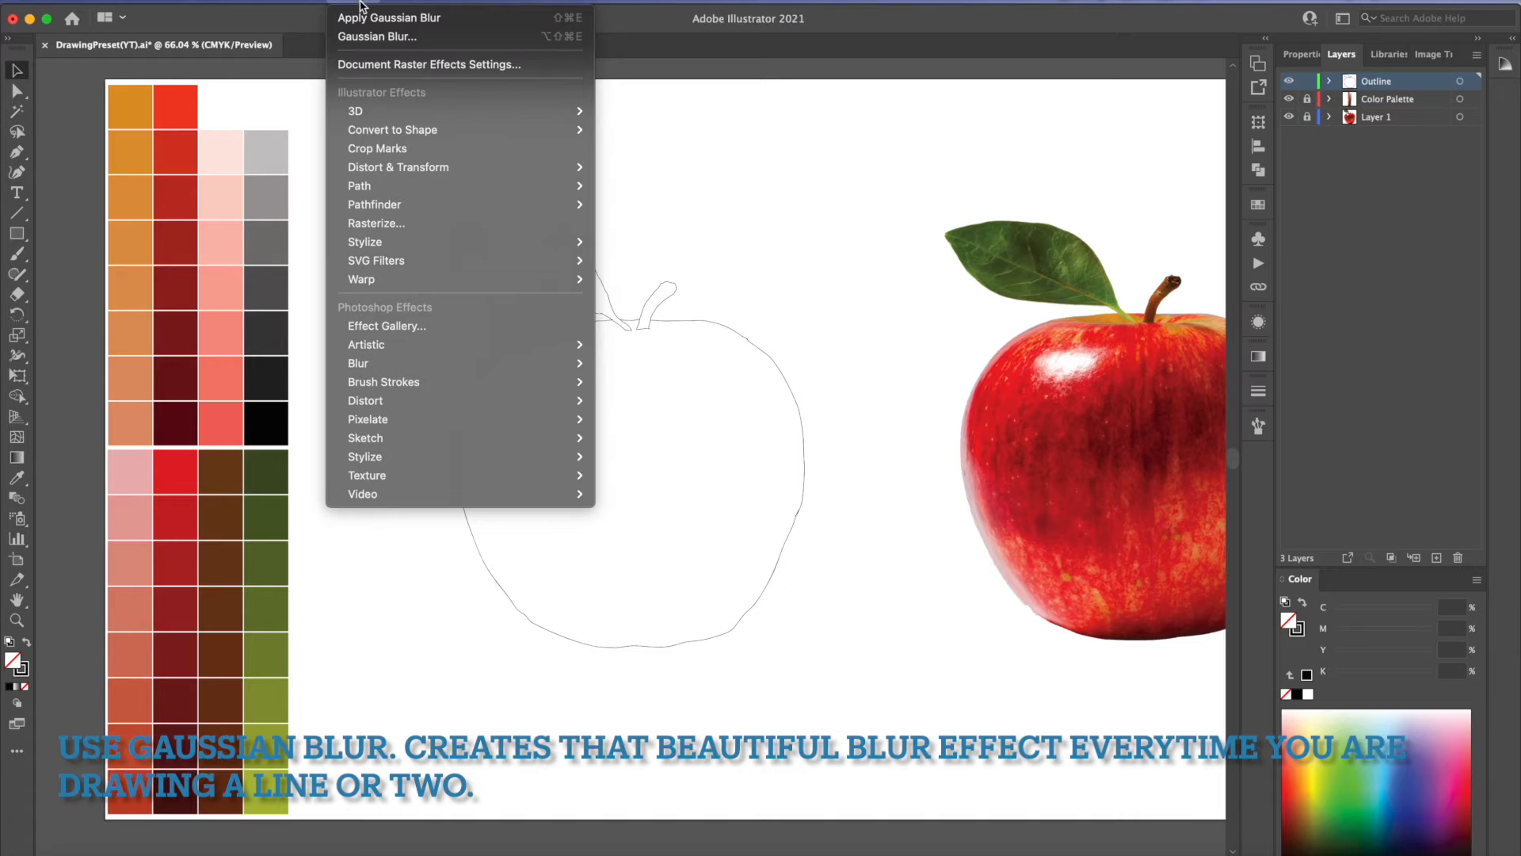